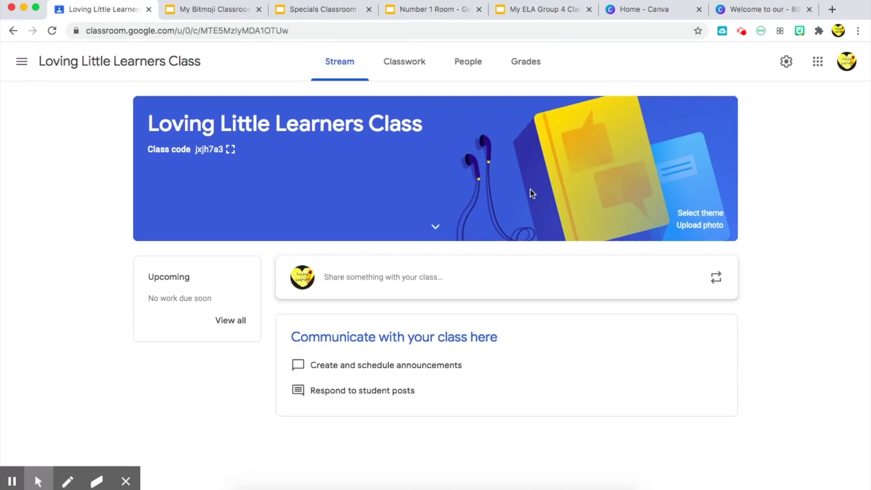
Upload My Classroom.png as the class header photo, adjust its crop region, and set it as the class theme
{"action": "left_click", "coordinate": [700, 226]}
{"action": "left_click", "coordinate": [420, 336]}
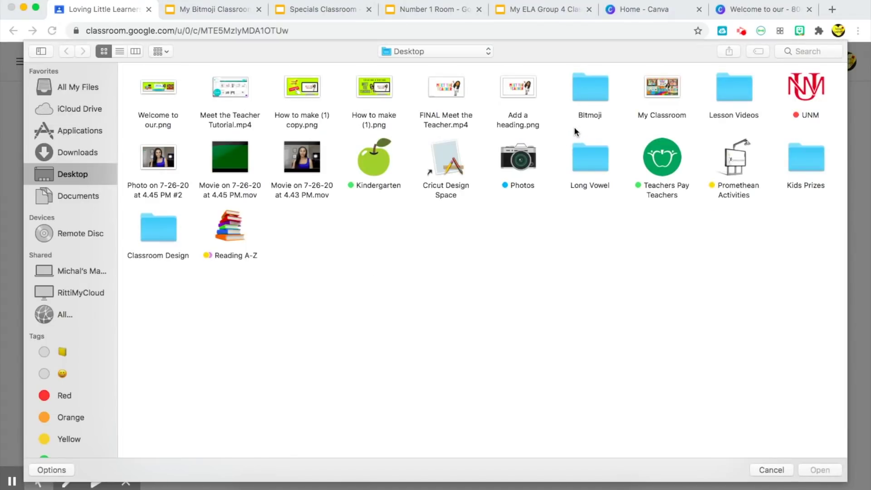
{"action": "left_click", "coordinate": [657, 95]}
{"action": "left_click", "coordinate": [820, 470]}
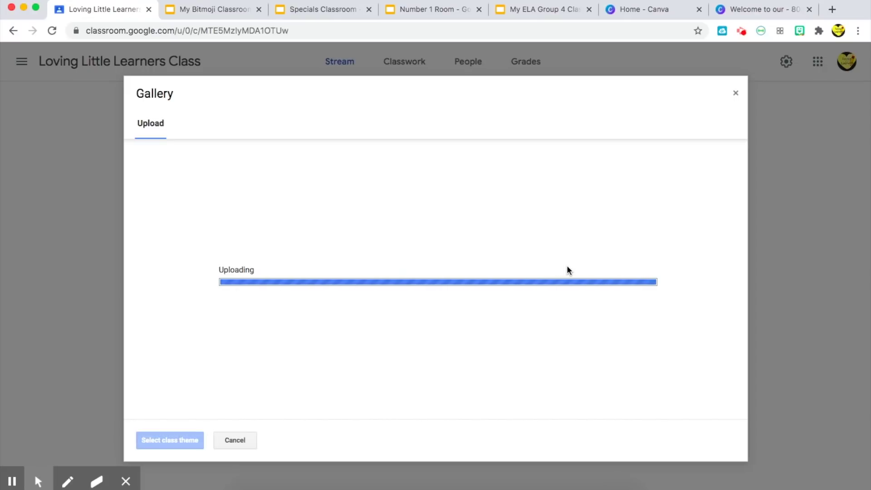
{"action": "left_click_drag", "start_coordinate": [575, 327], "coordinate": [602, 334]}
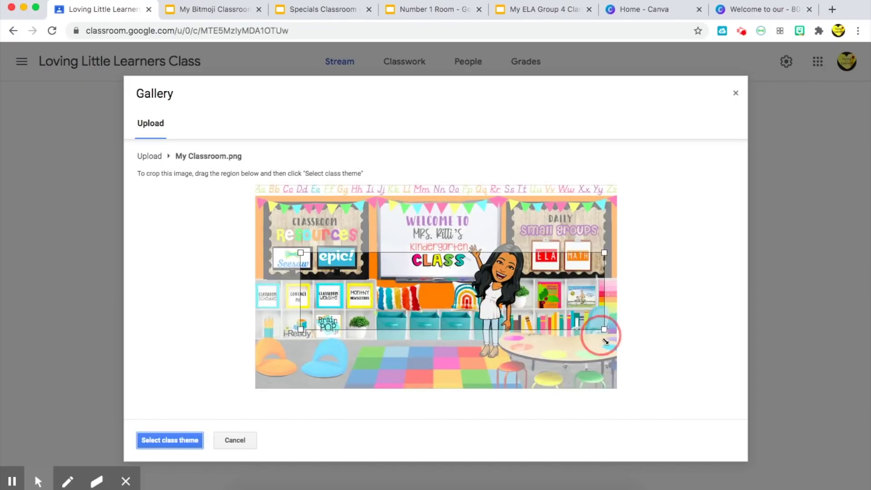
{"action": "left_click_drag", "start_coordinate": [445, 307], "coordinate": [430, 279]}
{"action": "left_click", "coordinate": [154, 441]}
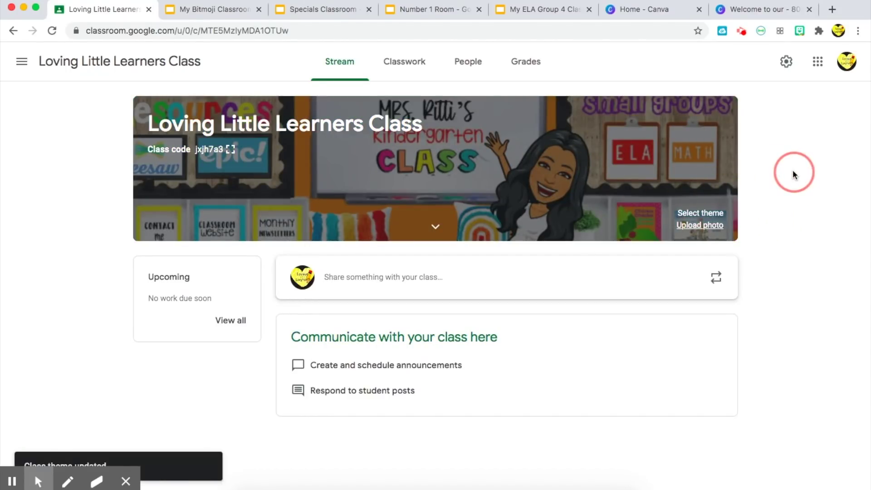
Switch to Canva, check the 800 x 250 px custom dimensions, and view the PNG download options for the Google Classroom banner design
{"action": "left_click", "coordinate": [643, 18]}
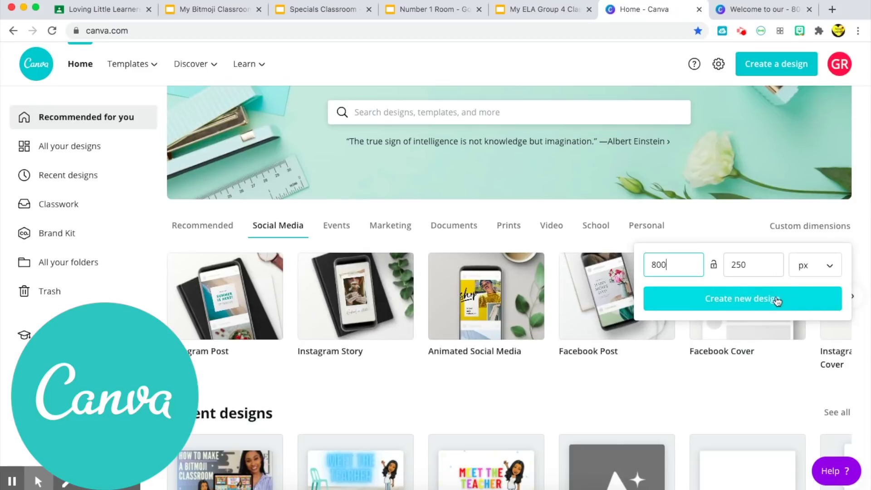
{"action": "left_click", "coordinate": [756, 11]}
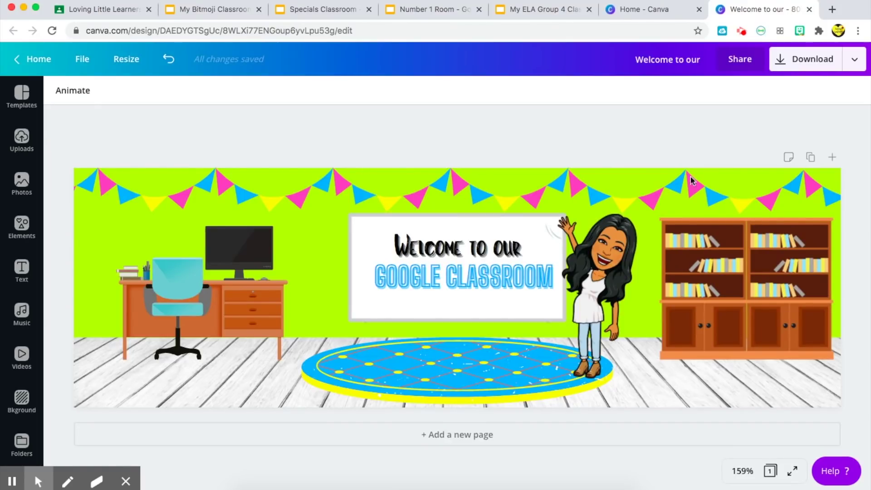
{"action": "left_click", "coordinate": [852, 64]}
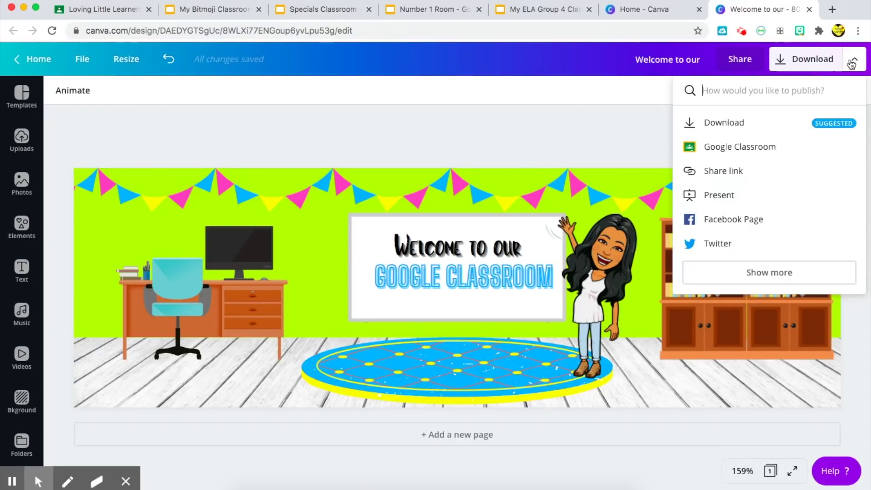
{"action": "left_click", "coordinate": [725, 124]}
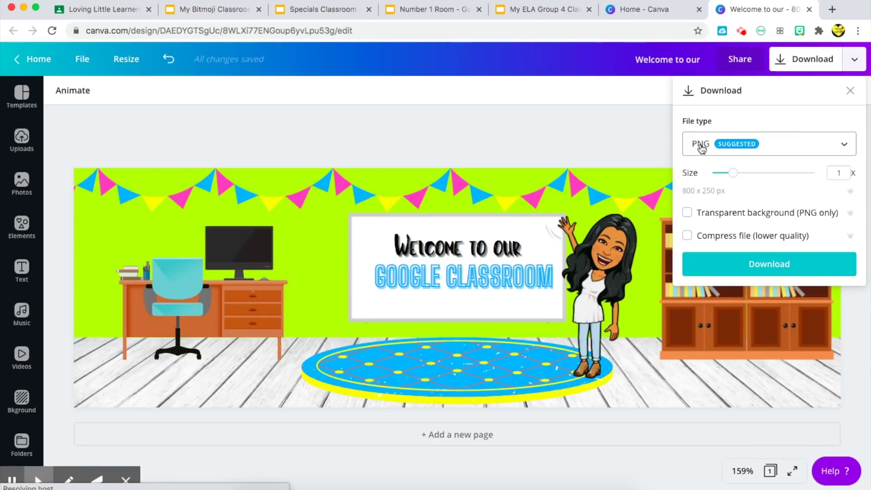
{"action": "left_click", "coordinate": [618, 130]}
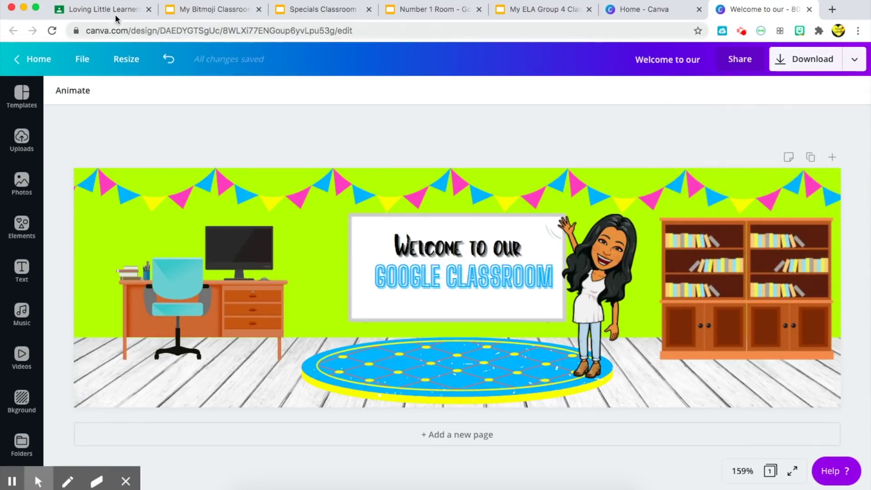
Return to Google Classroom, upload the "Welcome to our" banner image, position its crop region, and set it as the class theme
{"action": "left_click", "coordinate": [106, 10]}
{"action": "left_click", "coordinate": [699, 225]}
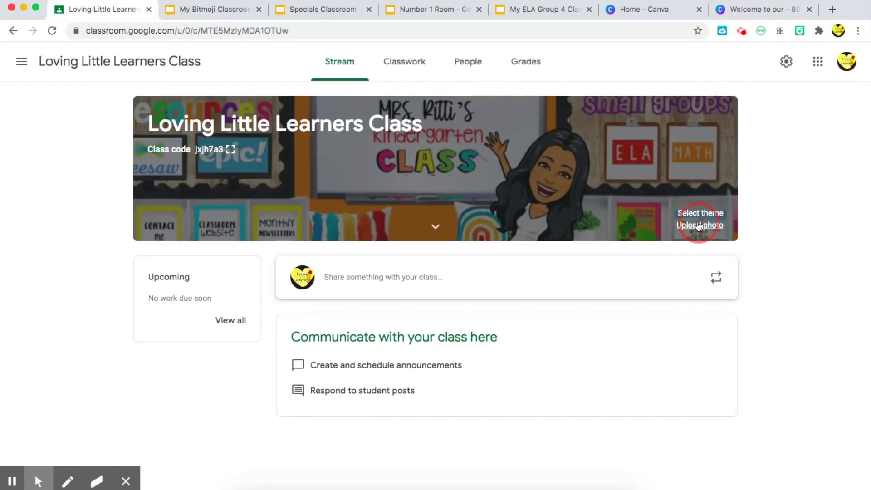
{"action": "left_click_drag", "start_coordinate": [54, 481], "coordinate": [375, 307]}
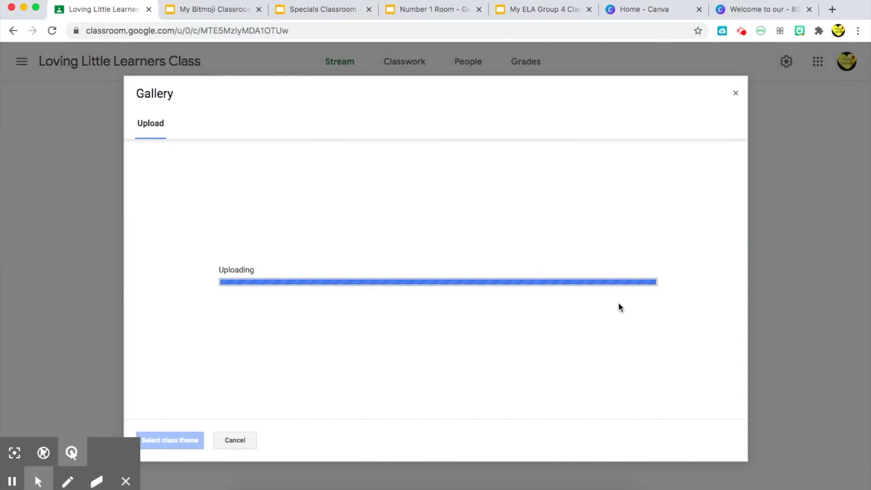
{"action": "left_click_drag", "start_coordinate": [561, 290], "coordinate": [560, 281]}
{"action": "left_click", "coordinate": [175, 440]}
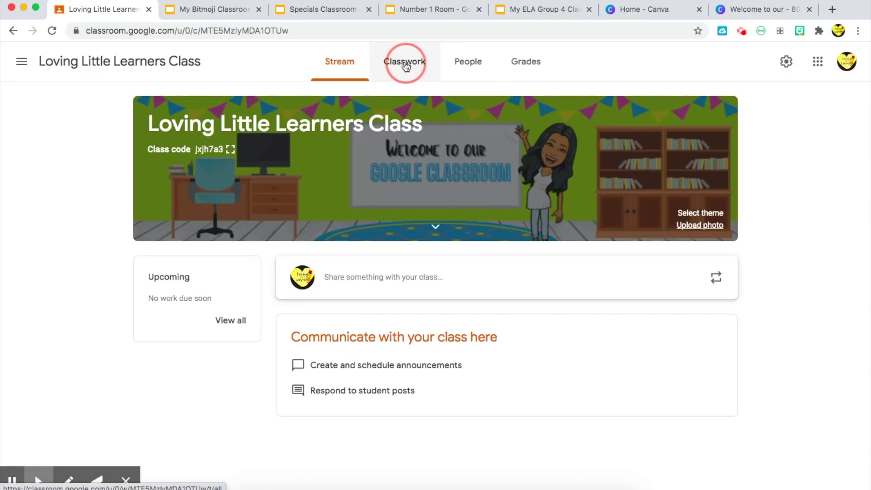
Create a new classwork material titled "Our Homeroom" with no description
{"action": "left_click", "coordinate": [406, 67]}
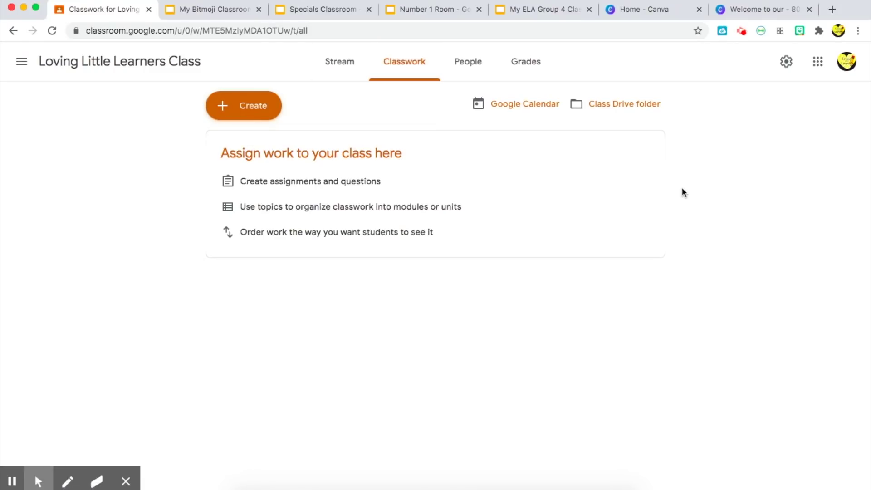
{"action": "left_click", "coordinate": [239, 110]}
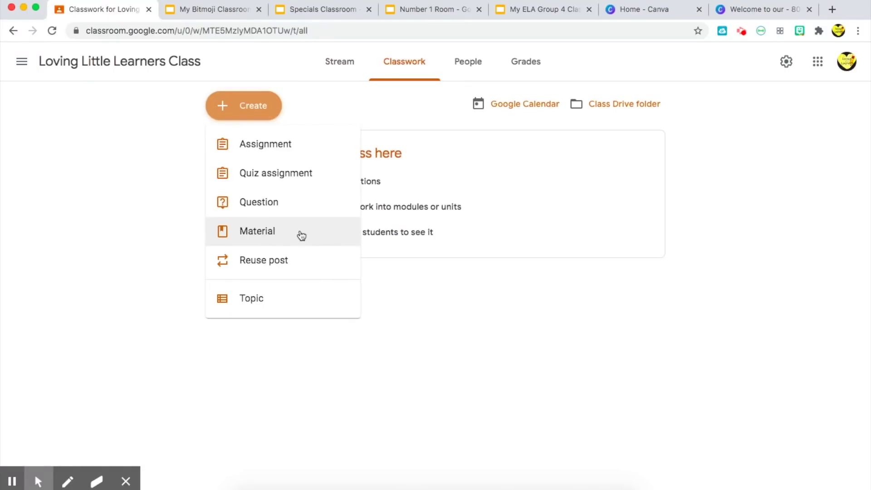
{"action": "left_click", "coordinate": [279, 235]}
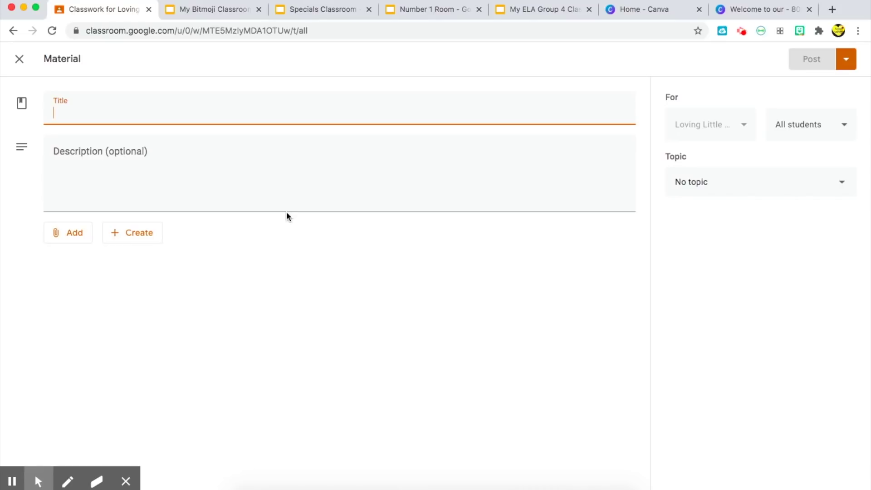
{"action": "type", "text": "Our Homeroom"}
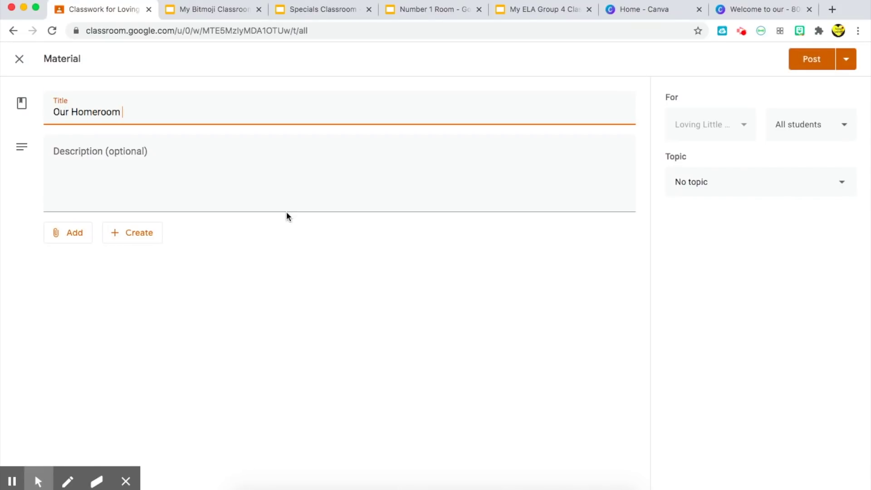
{"action": "left_click", "coordinate": [146, 155]}
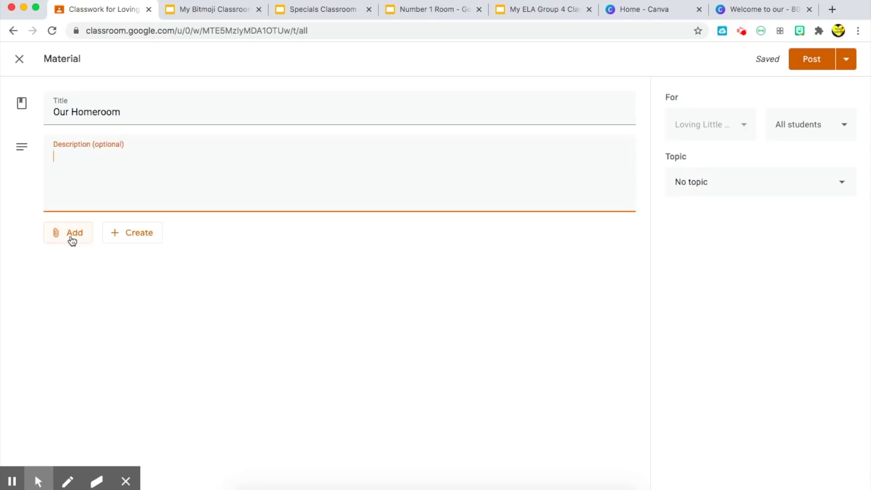
In the My Bitmoji Classroom presentation, set the published link to auto-advance every minute and copy the link
{"action": "left_click", "coordinate": [203, 9]}
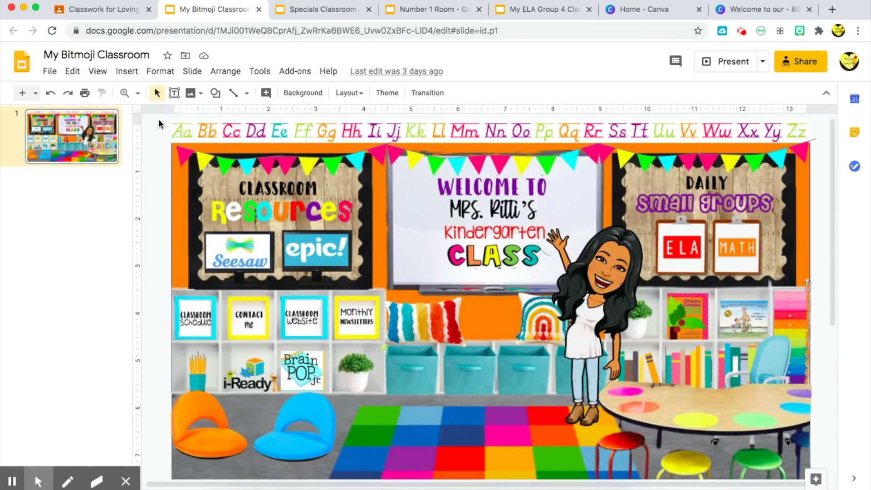
{"action": "left_click", "coordinate": [49, 71]}
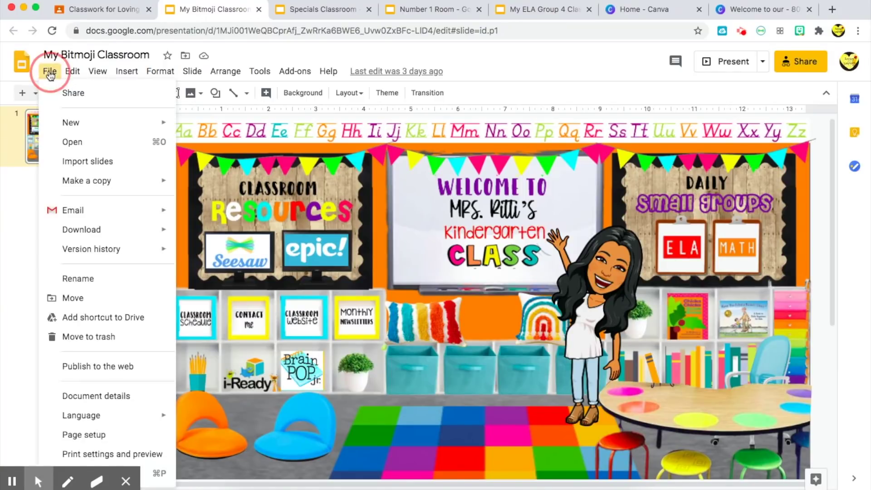
{"action": "left_click", "coordinate": [93, 365]}
{"action": "left_click", "coordinate": [345, 232]}
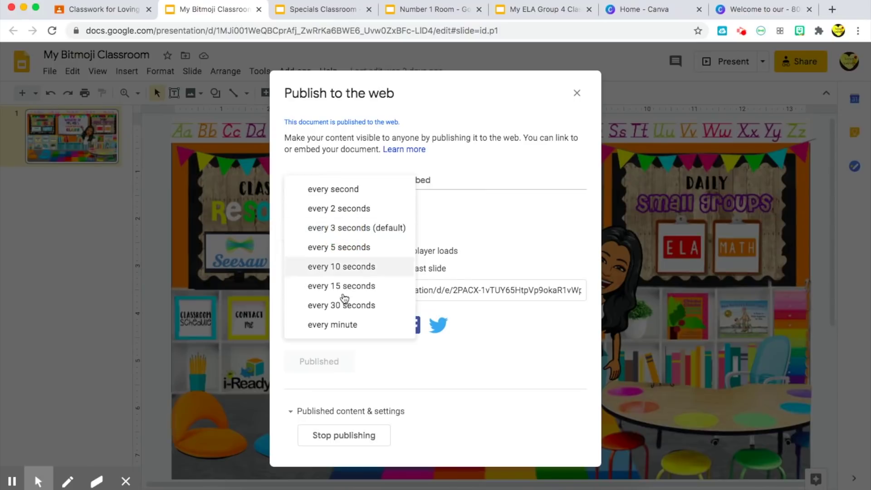
{"action": "left_click", "coordinate": [343, 324]}
{"action": "left_click", "coordinate": [345, 295]}
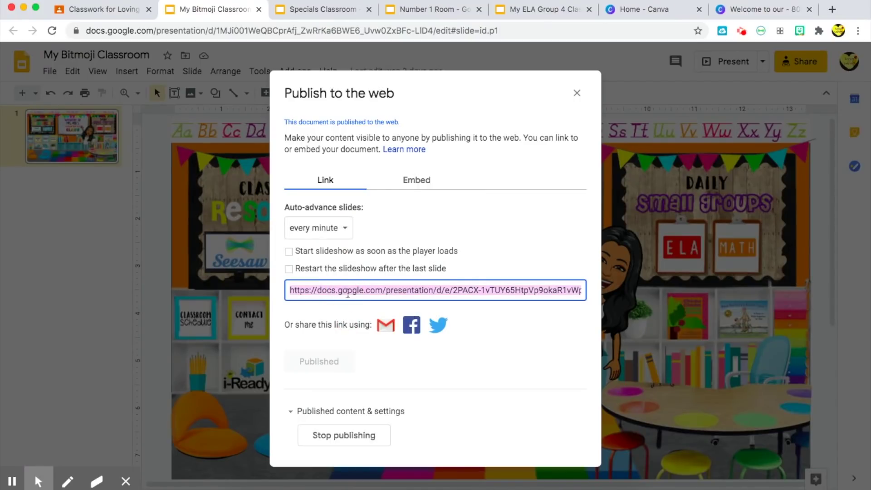
Attach the copied My Bitmoji Classroom presentation link to the "Our Homeroom" material in Google Classroom
{"action": "left_click", "coordinate": [104, 9]}
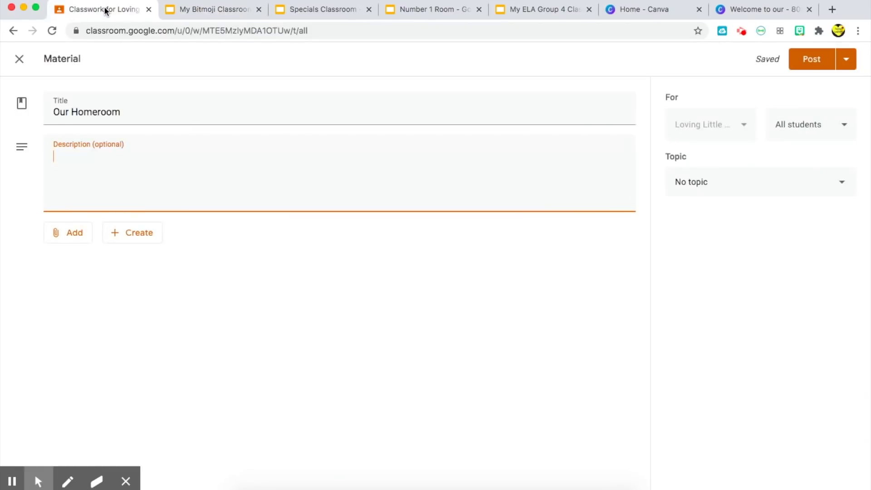
{"action": "left_click", "coordinate": [72, 234]}
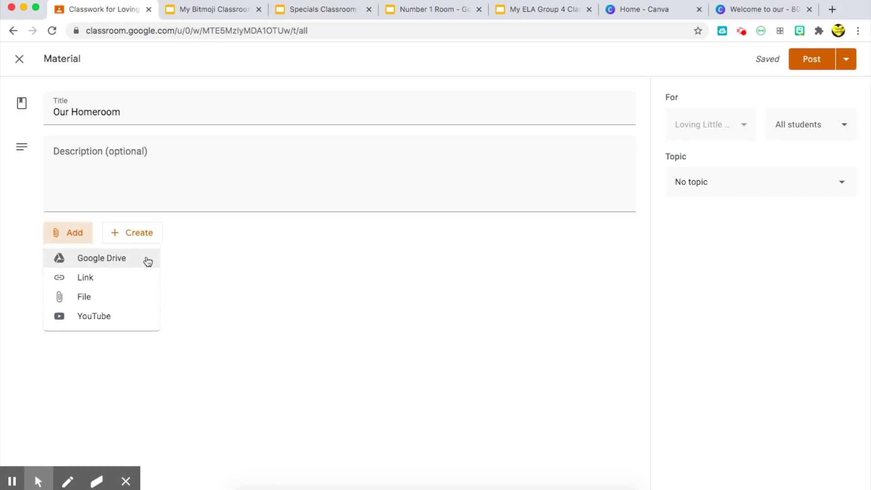
{"action": "left_click", "coordinate": [127, 278]}
{"action": "key", "text": "super+v"}
{"action": "left_click", "coordinate": [481, 313]}
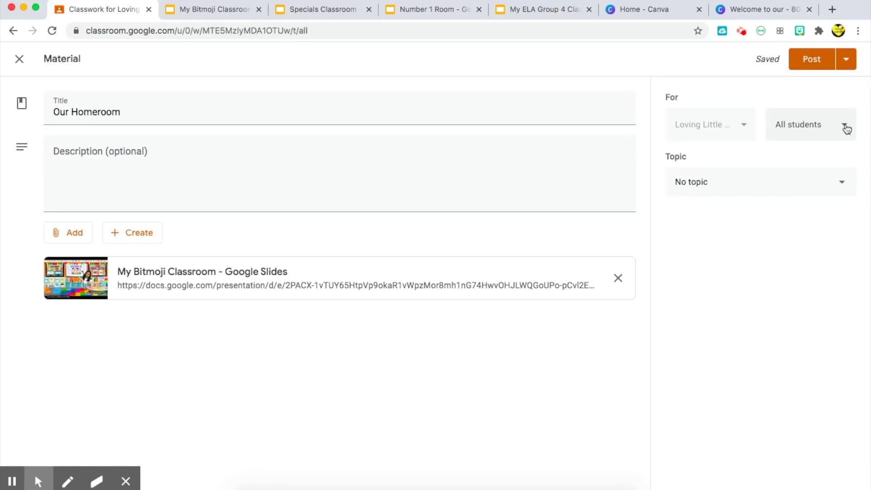
Keep the material assigned to all students and post it to the class
{"action": "left_click", "coordinate": [846, 128]}
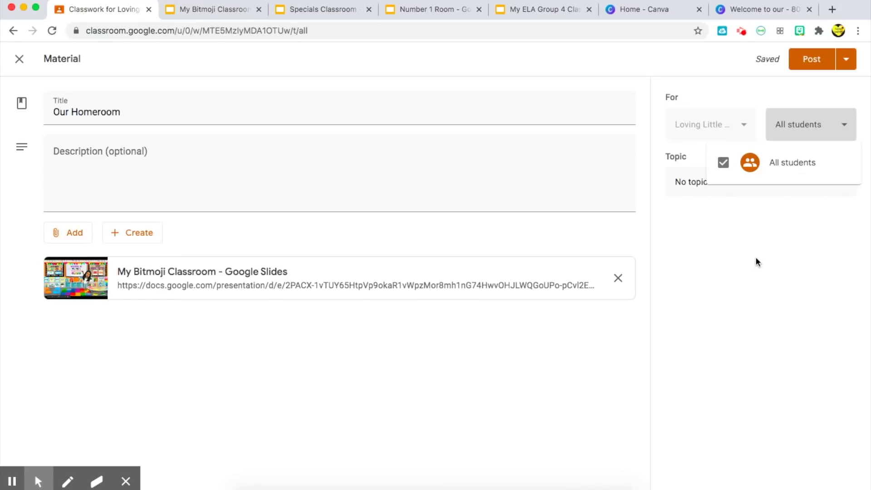
{"action": "left_click", "coordinate": [769, 282]}
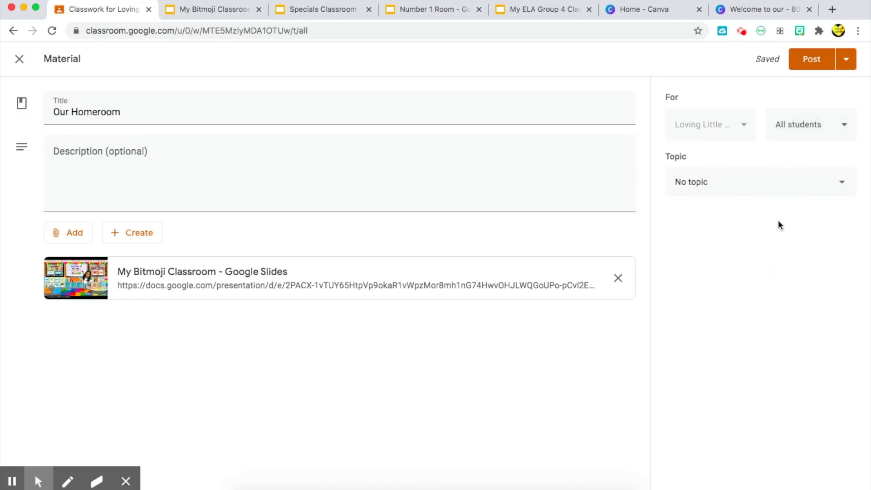
{"action": "left_click", "coordinate": [808, 65]}
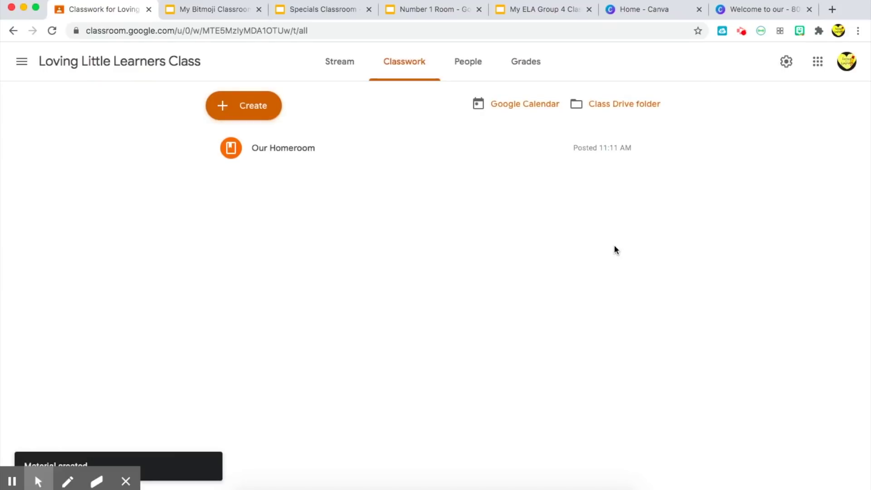
Open the attached slides from the posted "Our Homeroom" material and follow their Classroom Website link
{"action": "left_click", "coordinate": [279, 154]}
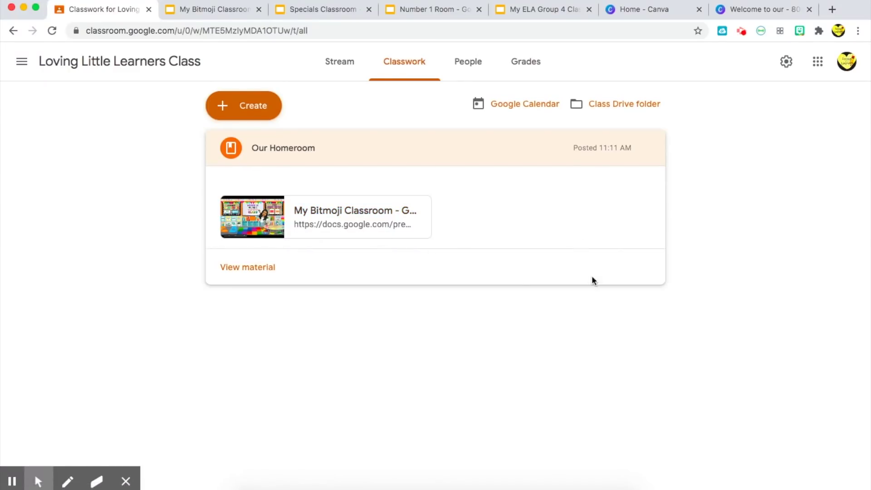
{"action": "left_click", "coordinate": [247, 212]}
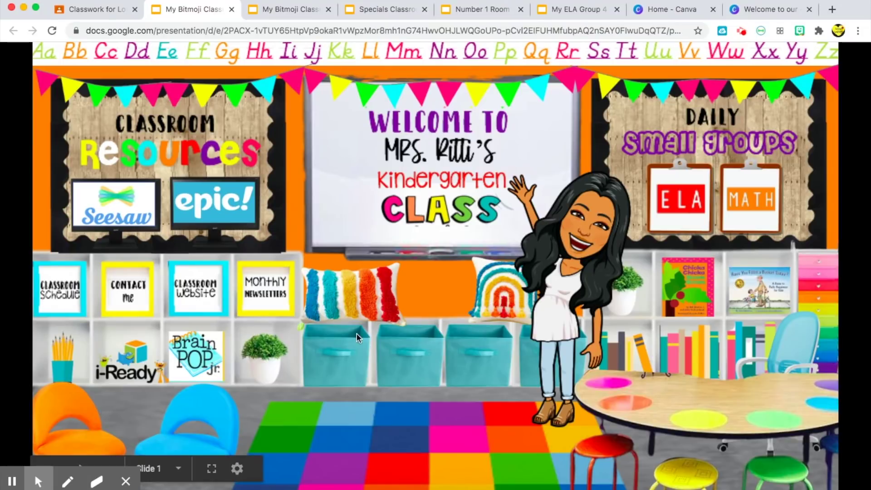
{"action": "left_click", "coordinate": [200, 293]}
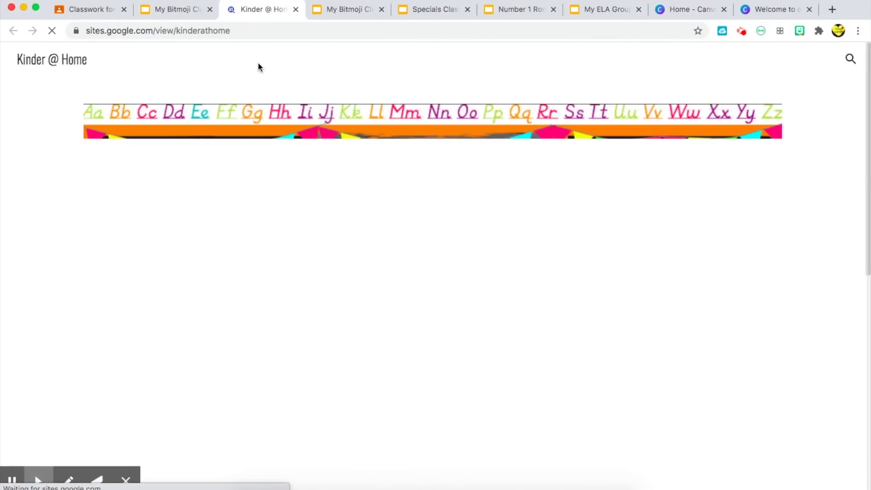
Look over the Kinder @ Home page down to its student and parent portals, close it, and return to the class's classwork
{"action": "scroll", "coordinate": [340, 213], "scroll_direction": "down", "scroll_amount": 3}
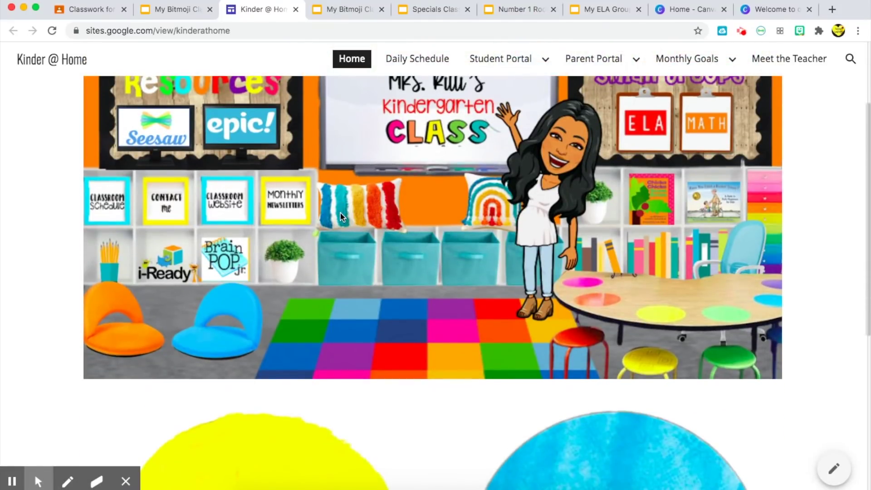
{"action": "scroll", "coordinate": [340, 213], "scroll_direction": "down", "scroll_amount": 7}
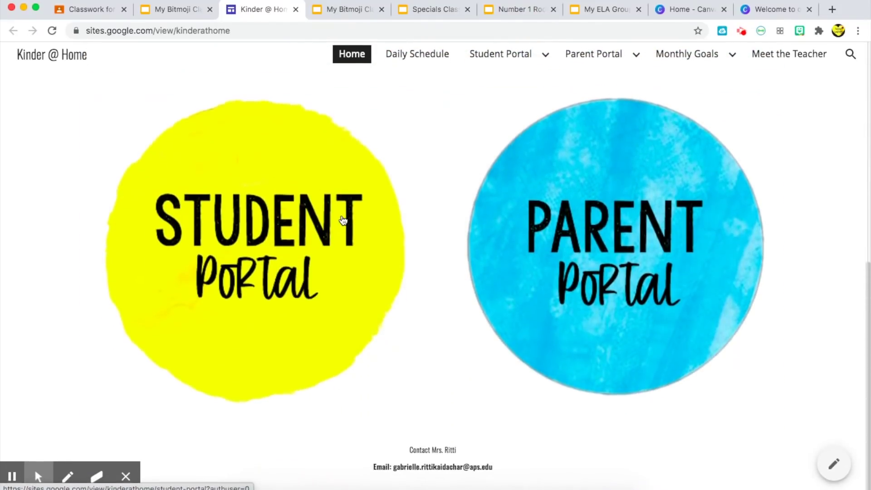
{"action": "scroll", "coordinate": [343, 217], "scroll_direction": "up", "scroll_amount": 10}
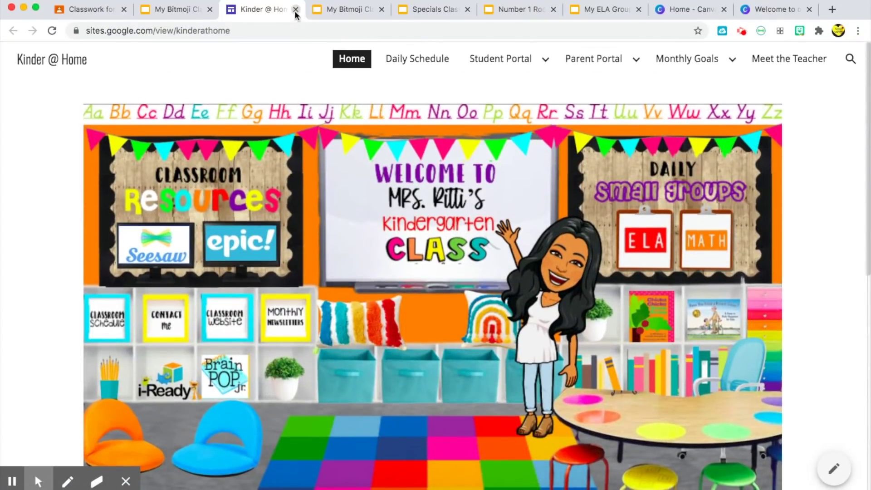
{"action": "left_click", "coordinate": [295, 10]}
{"action": "left_click", "coordinate": [209, 13]}
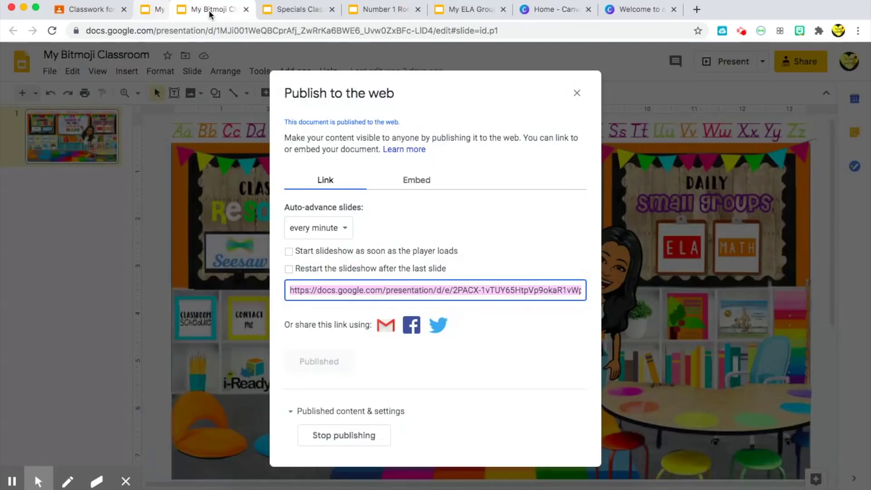
{"action": "left_click", "coordinate": [87, 9]}
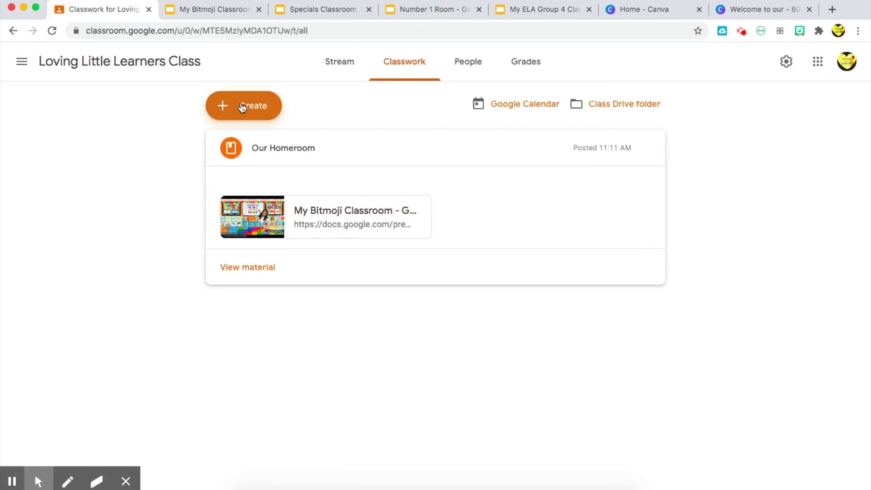
Switch to the Specials Classroom presentation and copy its publish-to-web link
{"action": "left_click", "coordinate": [313, 10]}
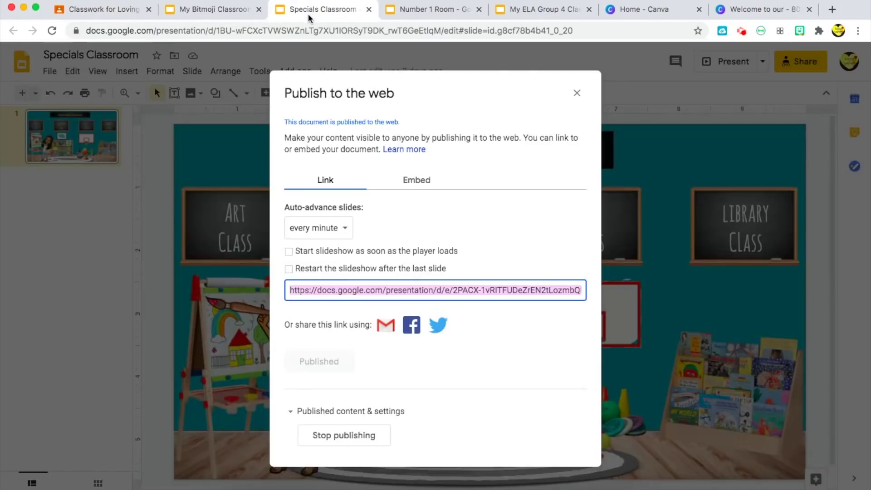
{"action": "left_click", "coordinate": [576, 92]}
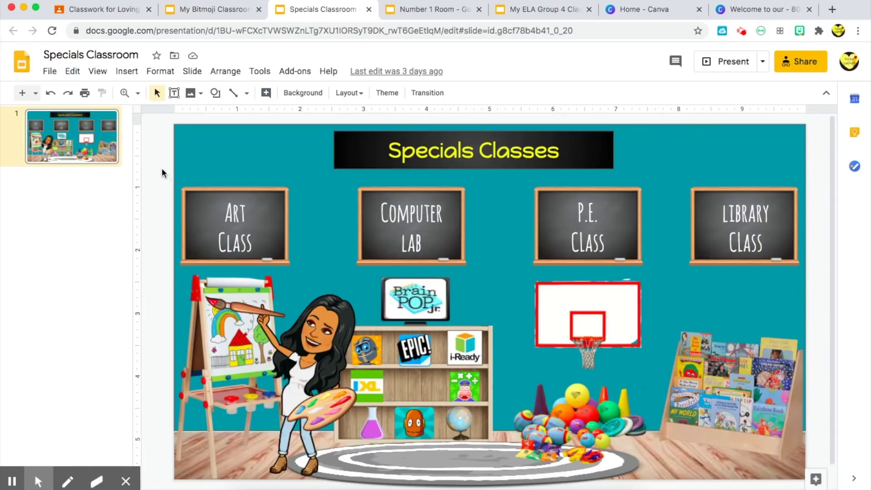
{"action": "left_click", "coordinate": [50, 73]}
{"action": "left_click", "coordinate": [84, 363]}
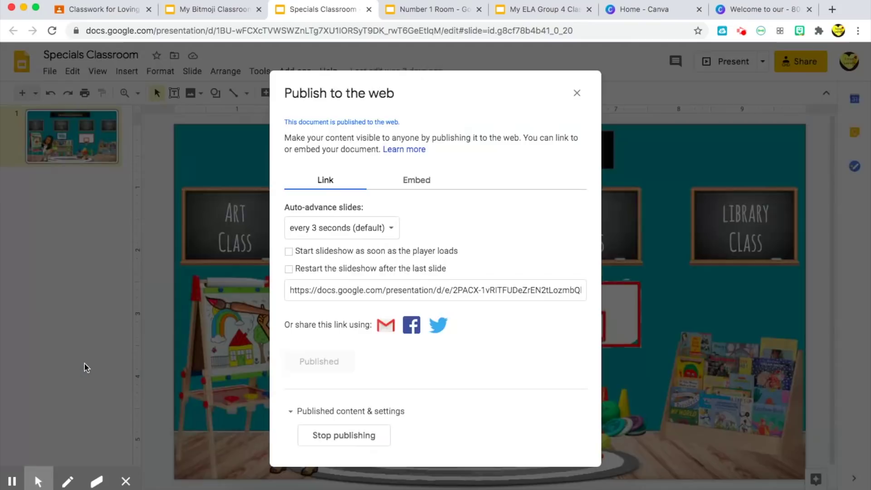
{"action": "left_click", "coordinate": [324, 295]}
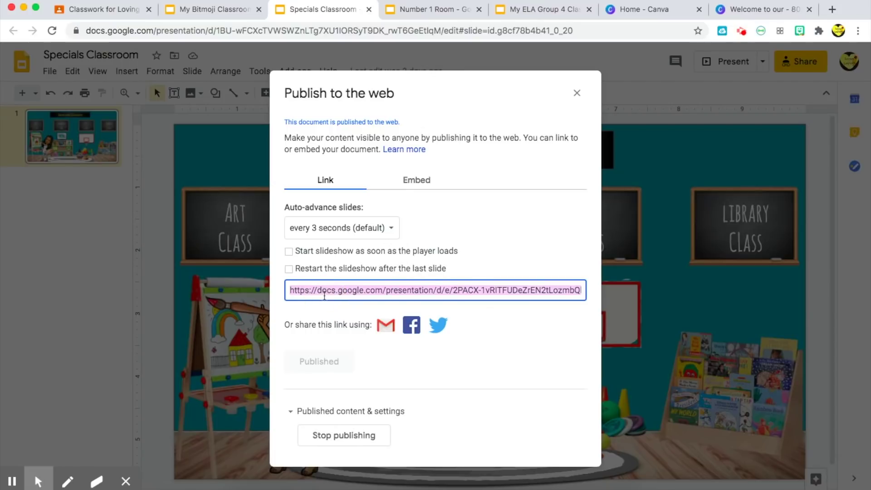
{"action": "key", "text": "super+c"}
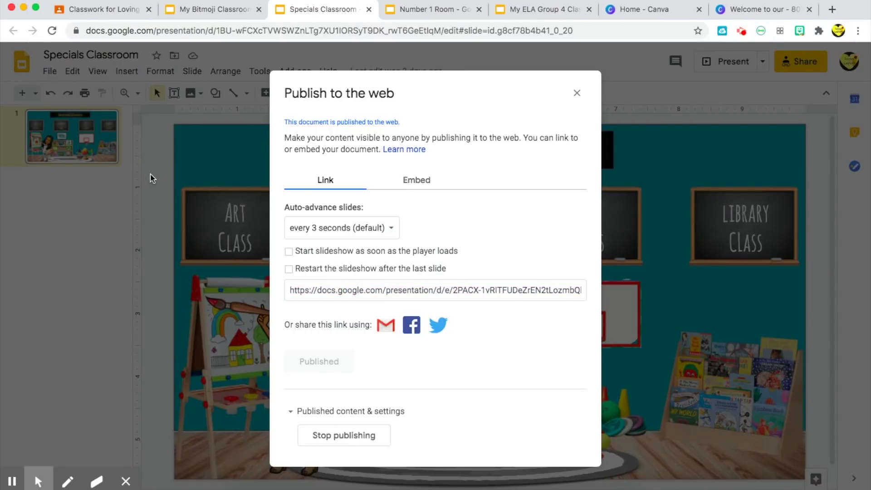
Create a new classwork material in the Google Classroom class and title it "Our Specials Classroom"
{"action": "left_click", "coordinate": [109, 9]}
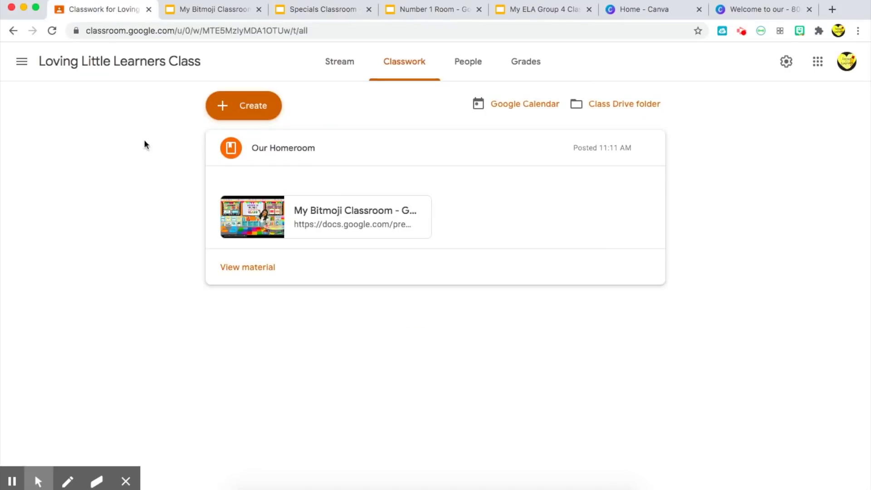
{"action": "left_click", "coordinate": [248, 113]}
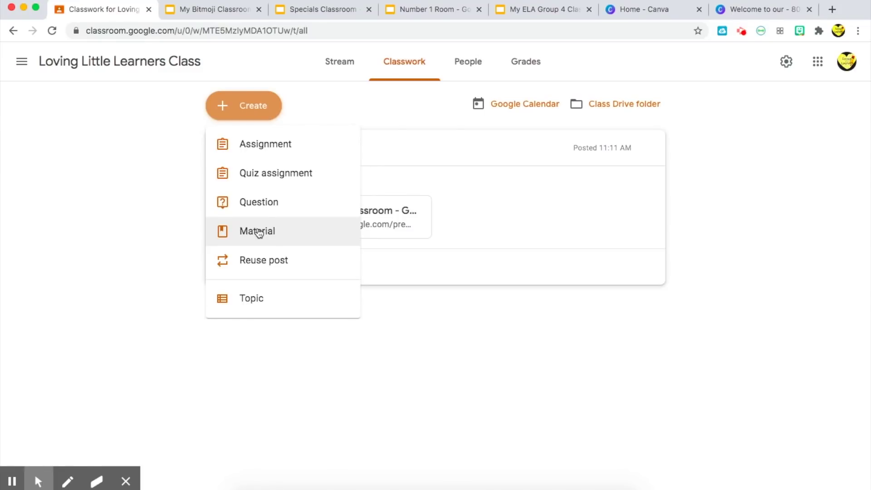
{"action": "left_click", "coordinate": [258, 232]}
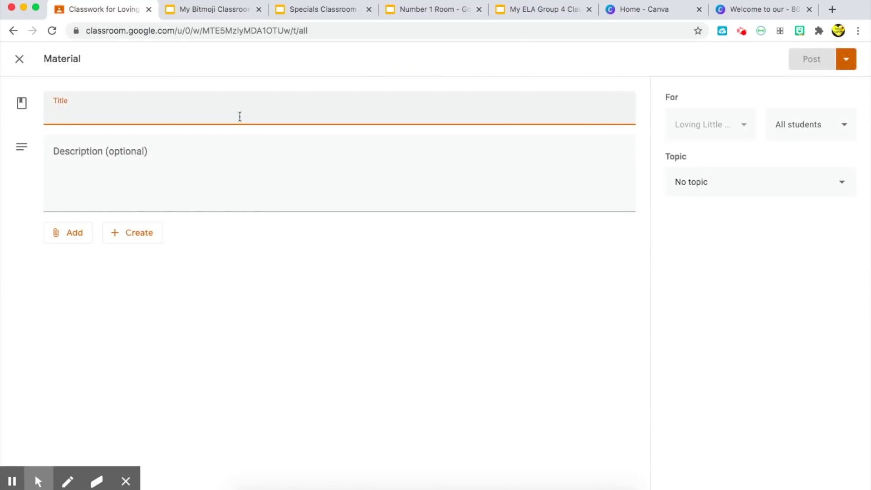
{"action": "type", "text": "O"}
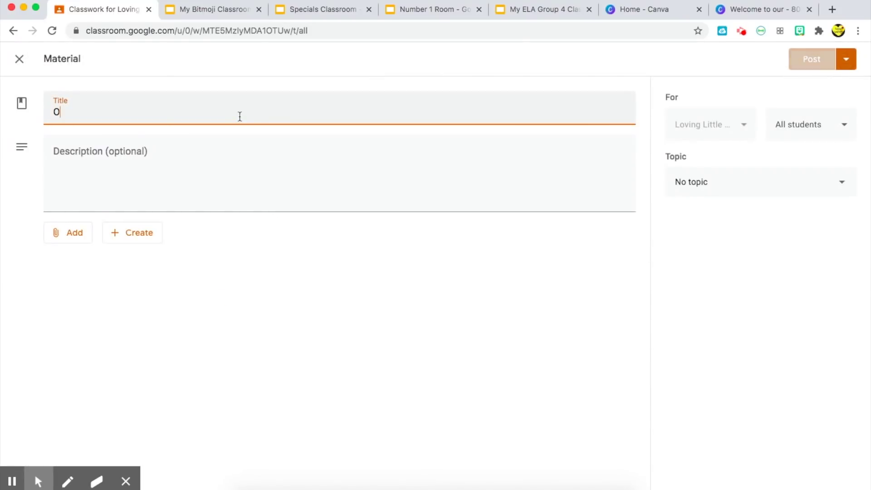
{"action": "type", "text": "ur Specials"}
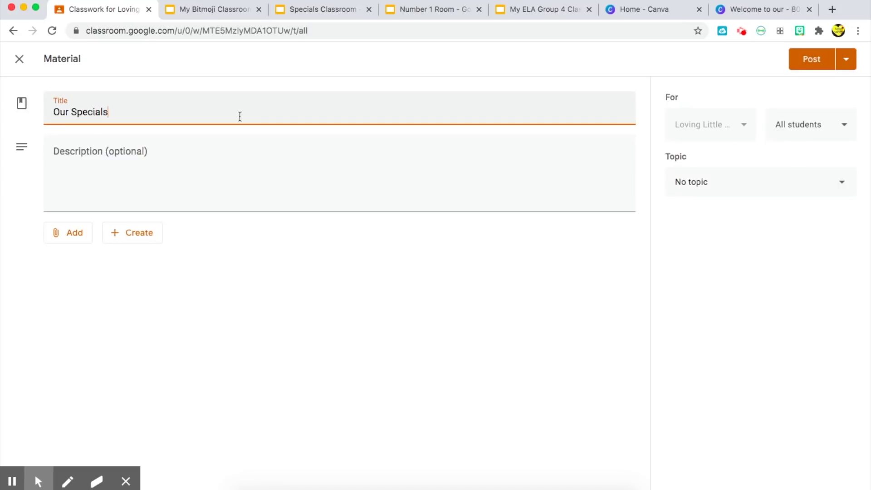
{"action": "type", "text": " Classroom"}
Describe the material with two lines, "Monday: Art" and "Tuesday: Computer Lab"
{"action": "left_click", "coordinate": [166, 150]}
{"action": "type", "text": "Monday: A"}
{"action": "type", "text": "rt "}
{"action": "type", "text": "Tuesday"}
{"action": "type", "text": ": COmputer L"}
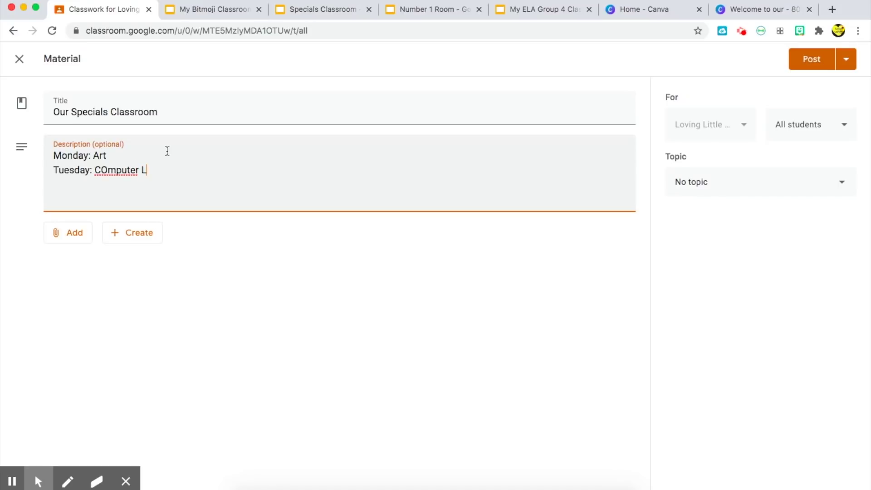
{"action": "type", "text": "ab"}
{"action": "left_click", "coordinate": [104, 173]}
{"action": "key", "text": "BackSpace"}
{"action": "type", "text": "o"}
{"action": "left_click", "coordinate": [195, 173]}
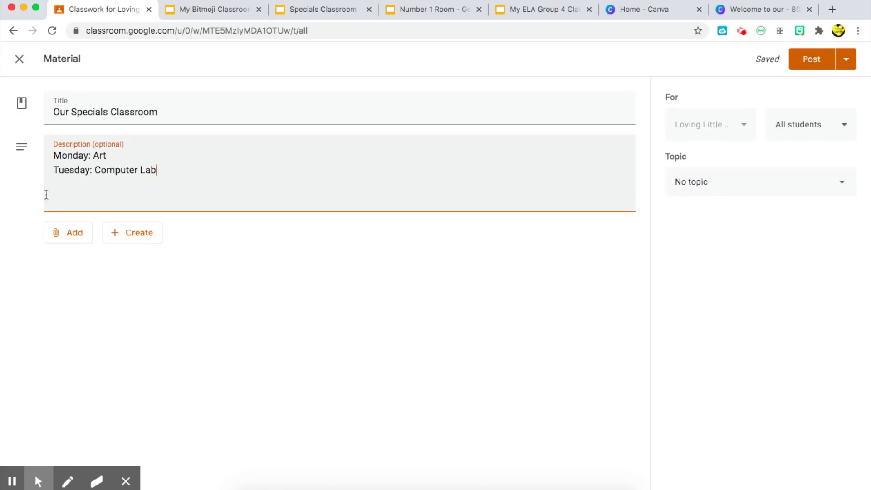
Attach the copied Specials Classroom slides link to the material and post it to the class
{"action": "left_click", "coordinate": [62, 236]}
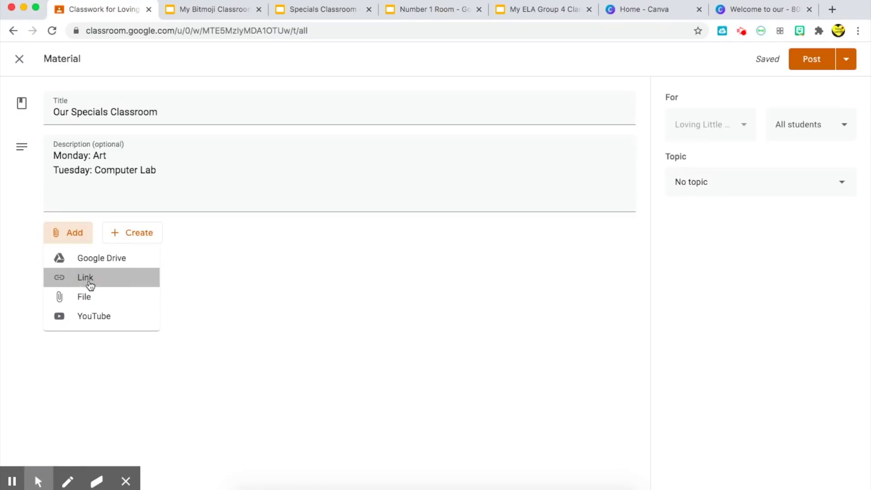
{"action": "left_click", "coordinate": [91, 284]}
{"action": "key", "text": "super+v"}
{"action": "left_click", "coordinate": [483, 311]}
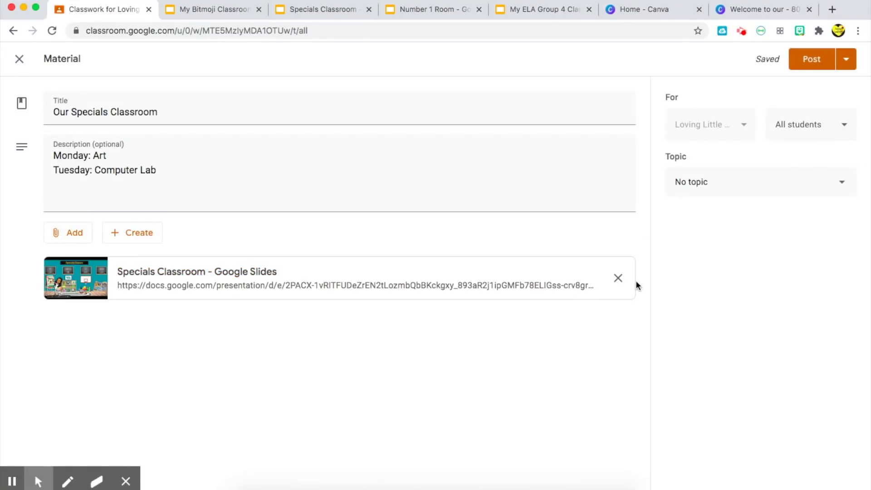
{"action": "left_click", "coordinate": [811, 60]}
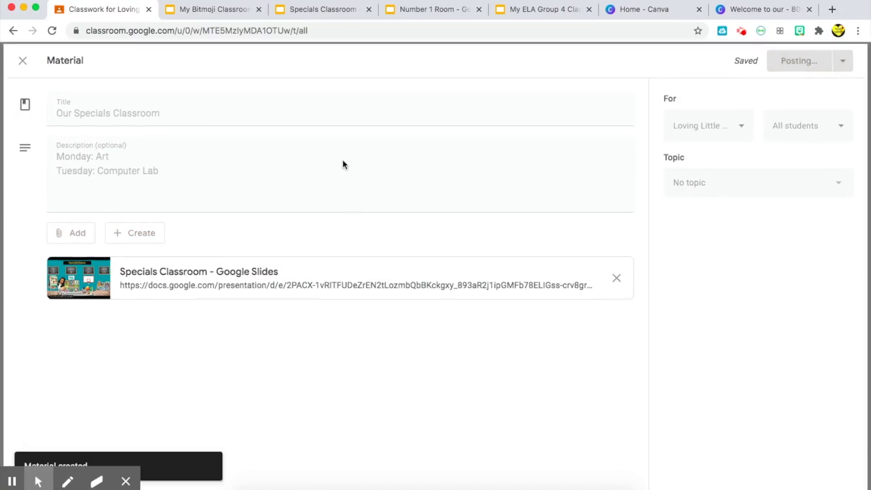
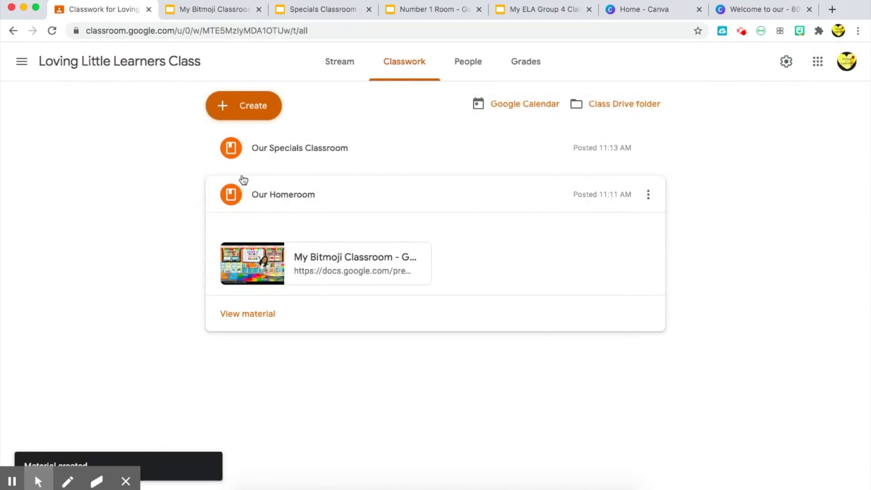
Collapse the "Our Homeroom" entry and start a new assignment in the classwork
{"action": "left_click", "coordinate": [282, 195]}
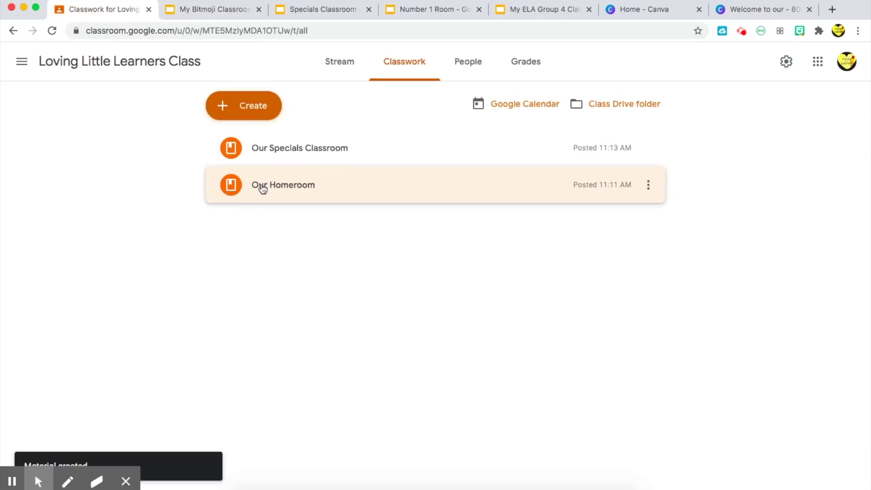
{"action": "left_click", "coordinate": [194, 116]}
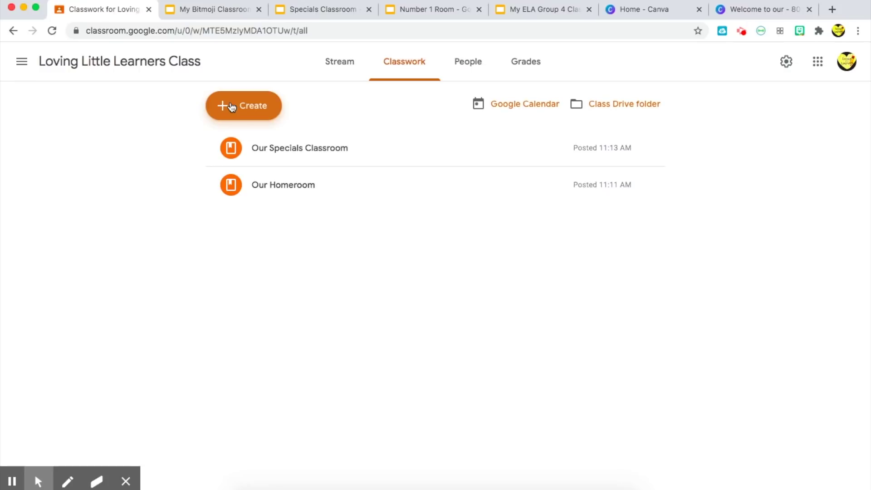
{"action": "left_click", "coordinate": [232, 107]}
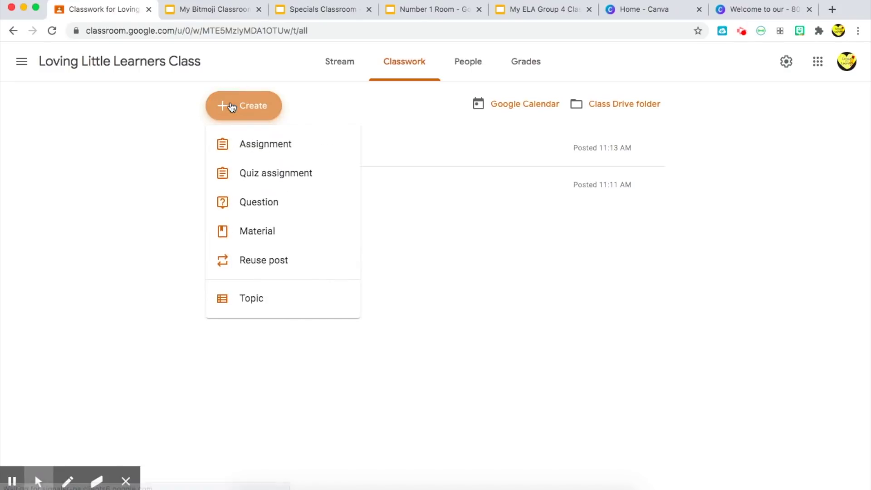
{"action": "left_click", "coordinate": [264, 146]}
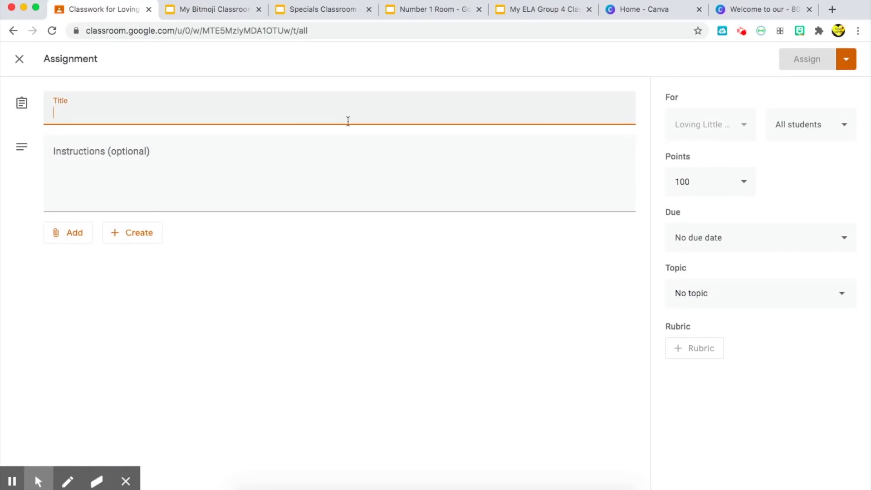
In the Number 1 Room presentation's publish-to-web settings, set auto-advance to every minute and copy the published link
{"action": "left_click", "coordinate": [439, 9]}
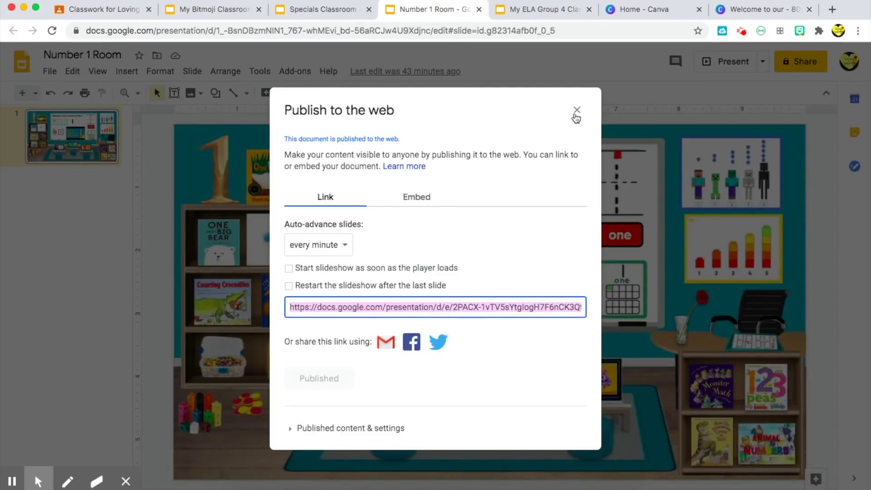
{"action": "left_click", "coordinate": [575, 114]}
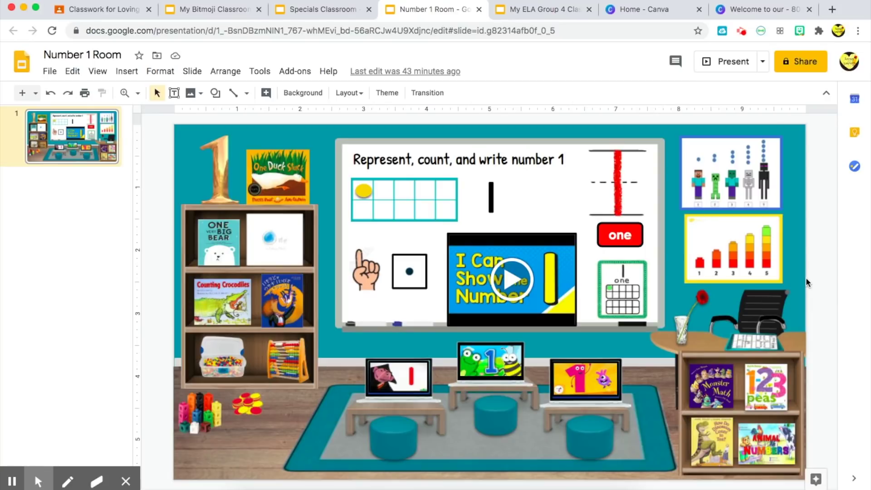
{"action": "left_click", "coordinate": [49, 73]}
{"action": "left_click", "coordinate": [79, 365]}
{"action": "left_click", "coordinate": [333, 227]}
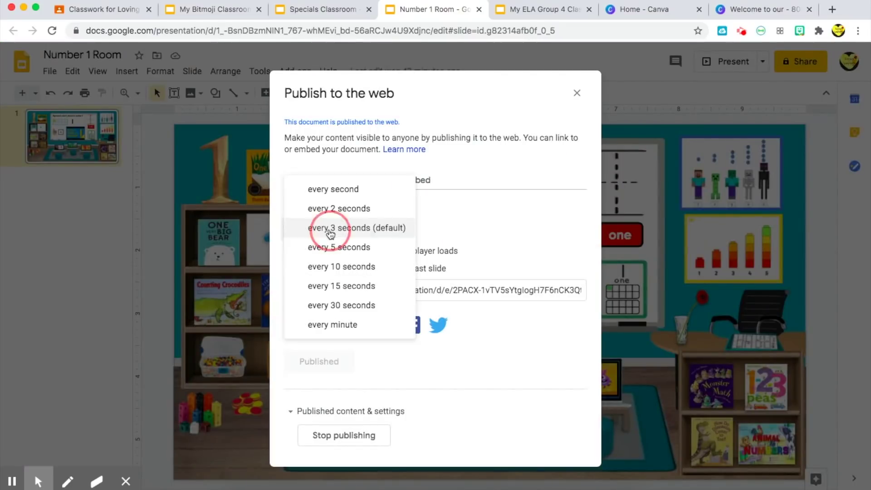
{"action": "left_click", "coordinate": [331, 324]}
{"action": "left_click", "coordinate": [341, 291]}
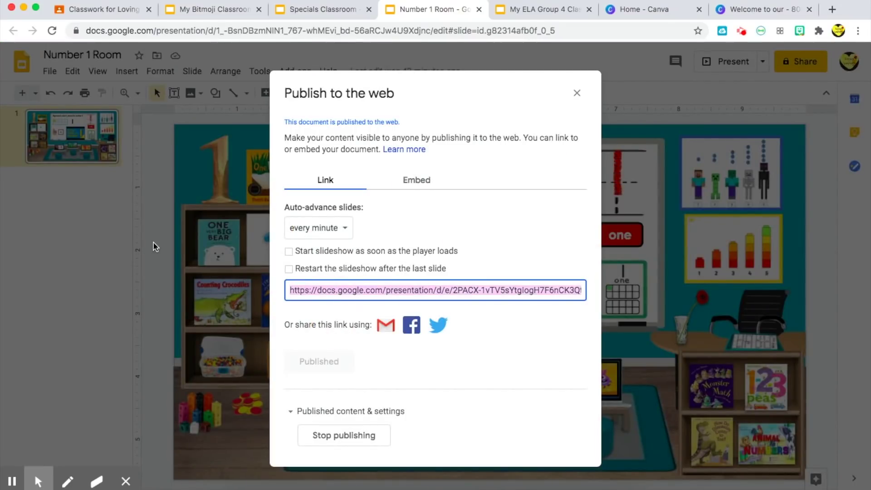
Title the new Google Classroom assignment "Number 1 Practice" with the instructions "Explore 3 different links in the number 1 classroom."
{"action": "left_click", "coordinate": [111, 9]}
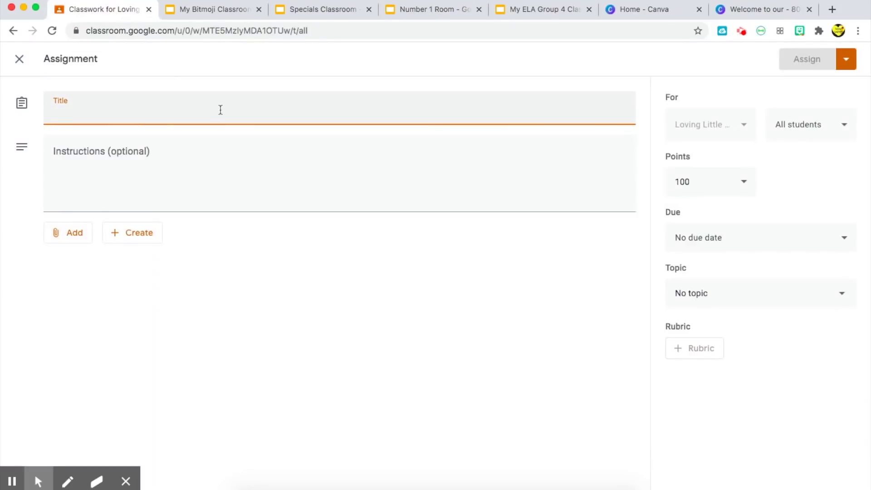
{"action": "type", "text": "Nu"}
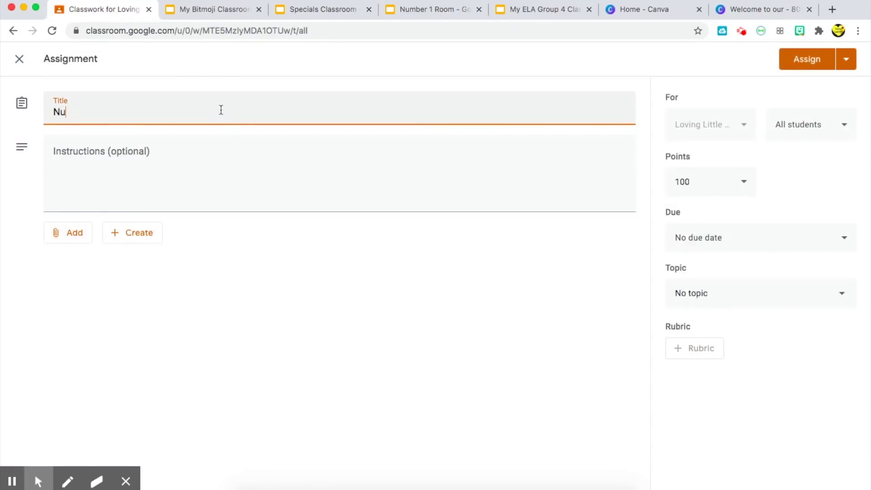
{"action": "type", "text": "mber 1 Practivce"}
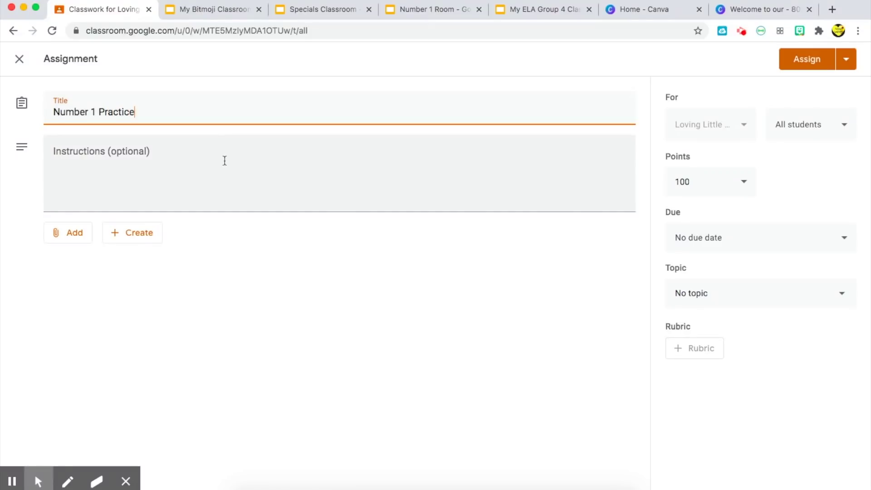
{"action": "left_click", "coordinate": [222, 160]}
{"action": "type", "text": "Explore 3 different links in the nu"}
{"action": "key", "text": "BackSpace"}
{"action": "type", "text": "number 1 classrooom."}
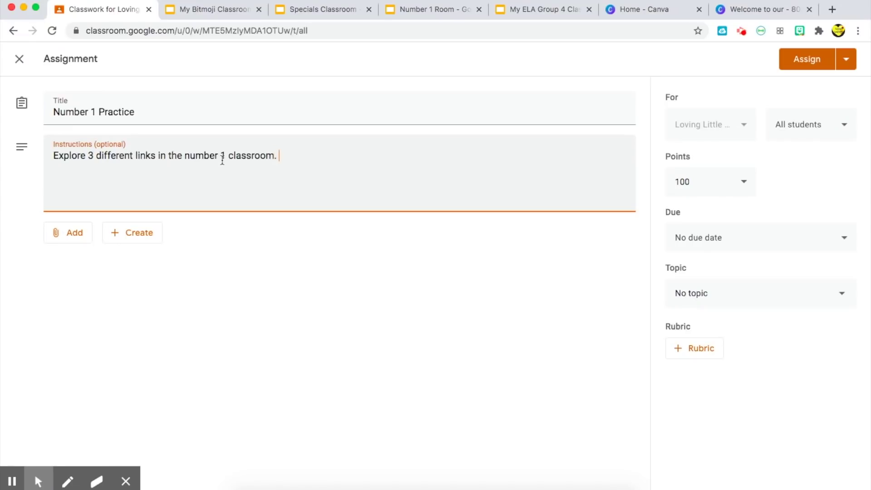
{"action": "left_click", "coordinate": [248, 236]}
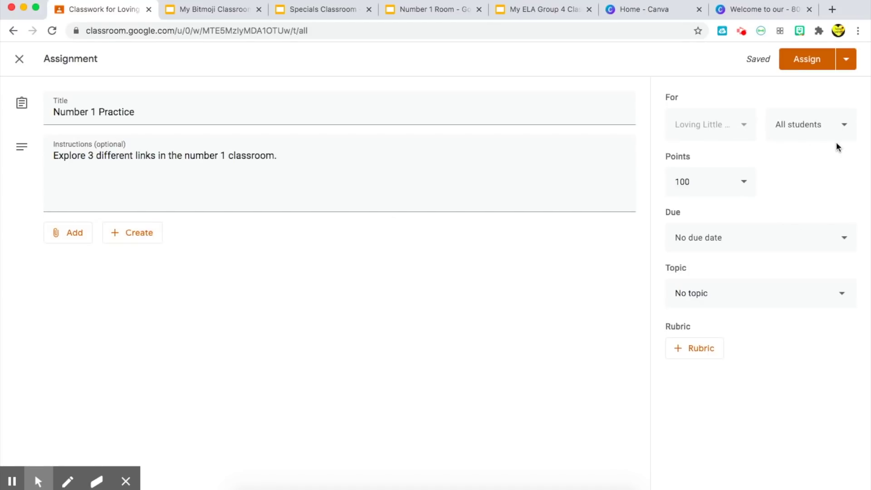
Check which students the assignment can go to and which points options are offered
{"action": "left_click", "coordinate": [839, 125]}
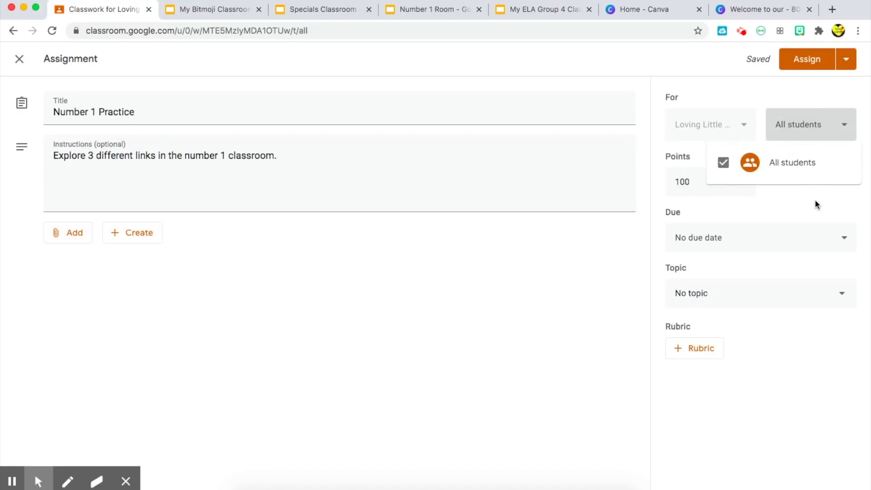
{"action": "left_click", "coordinate": [812, 198]}
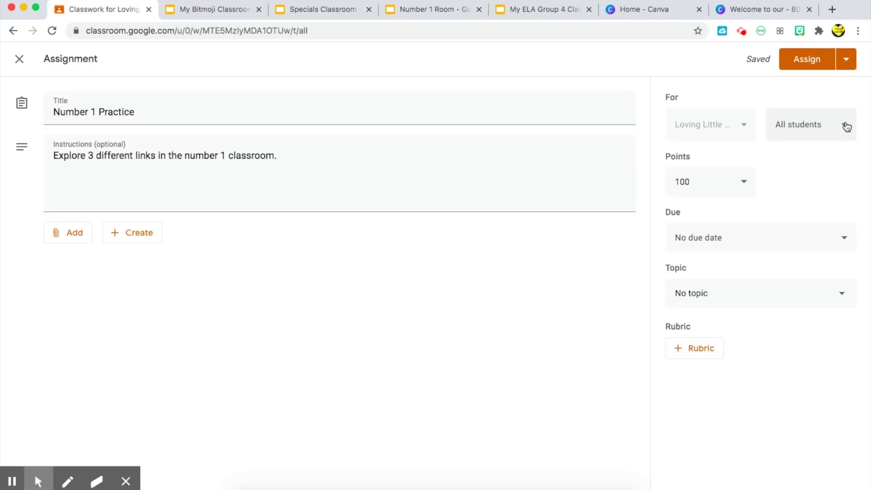
{"action": "left_click", "coordinate": [743, 178]}
{"action": "left_click", "coordinate": [794, 189]}
Set the assignment's due date to July 31, 2020 at 11:59 PM
{"action": "left_click", "coordinate": [785, 245]}
{"action": "left_click", "coordinate": [738, 291]}
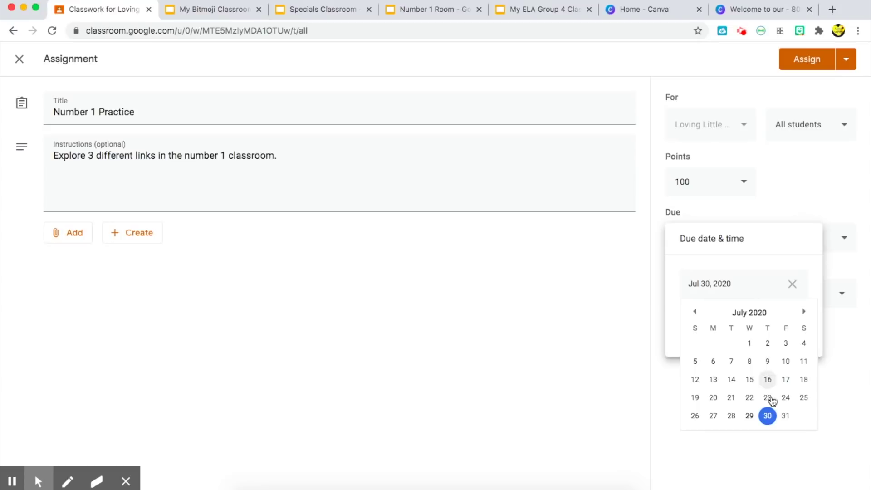
{"action": "left_click", "coordinate": [785, 416]}
{"action": "left_click", "coordinate": [750, 322]}
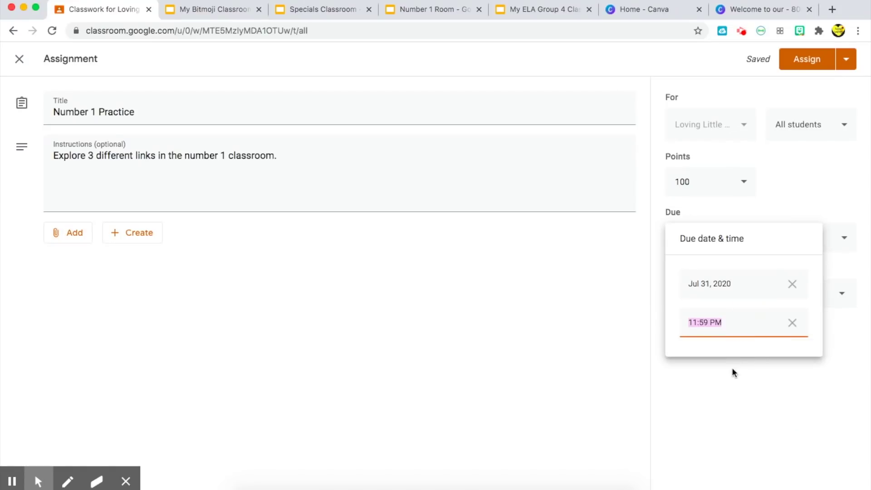
{"action": "left_click", "coordinate": [783, 359]}
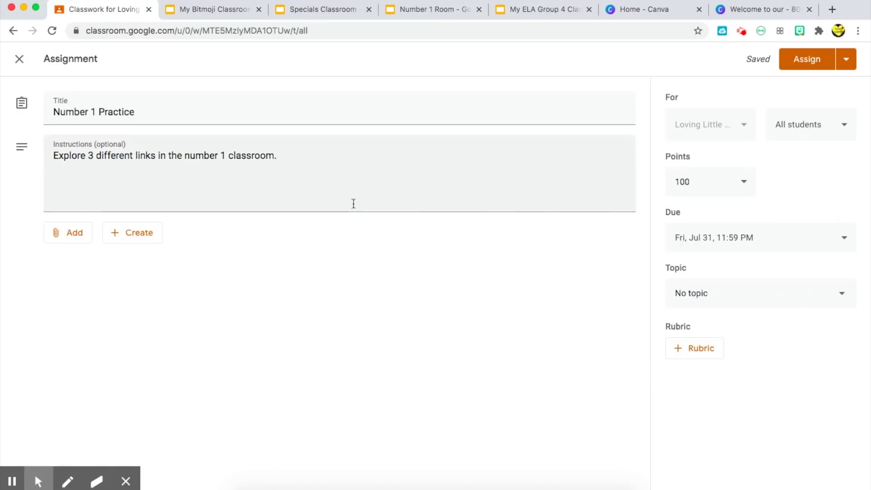
Attach the copied Number 1 Room link to the Number 1 Practice assignment, assign it to the class, and expand the post
{"action": "left_click", "coordinate": [73, 232]}
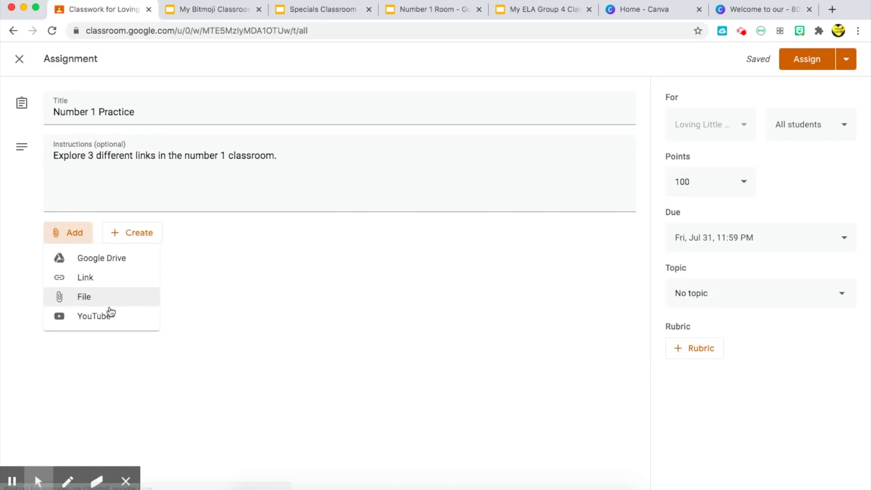
{"action": "left_click", "coordinate": [98, 286]}
{"action": "key", "text": "super+v"}
{"action": "left_click", "coordinate": [489, 313]}
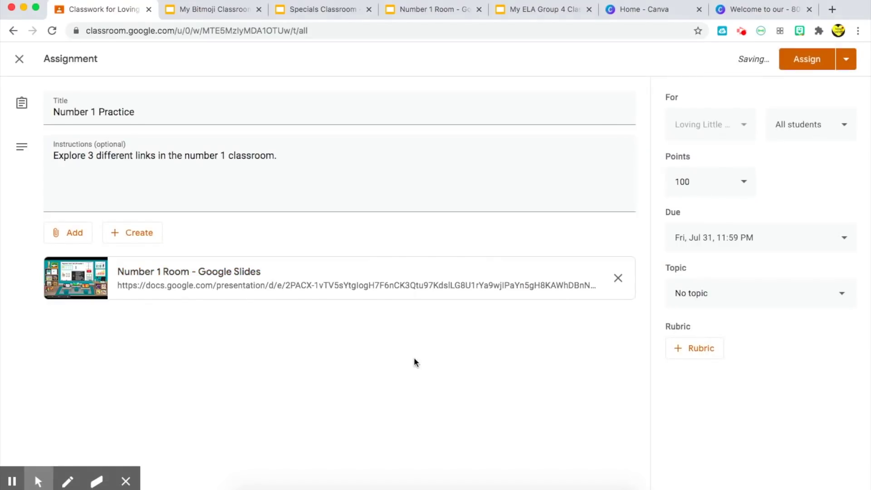
{"action": "left_click", "coordinate": [806, 59]}
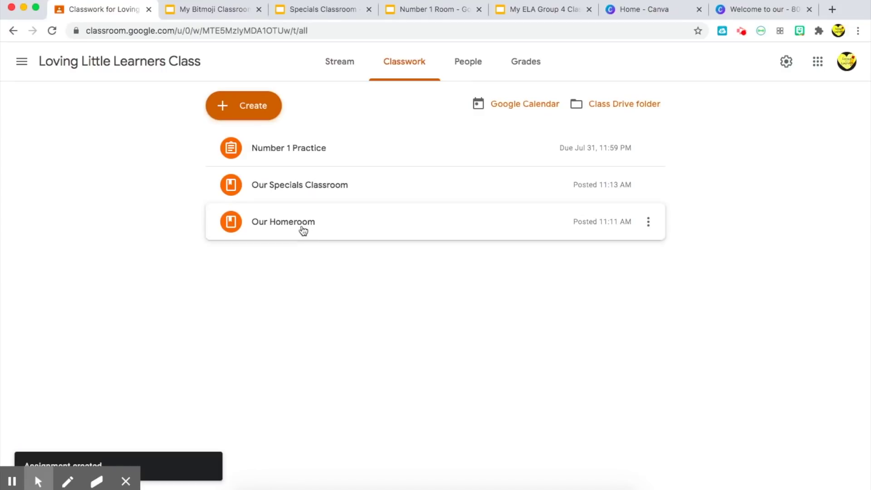
{"action": "left_click", "coordinate": [299, 159]}
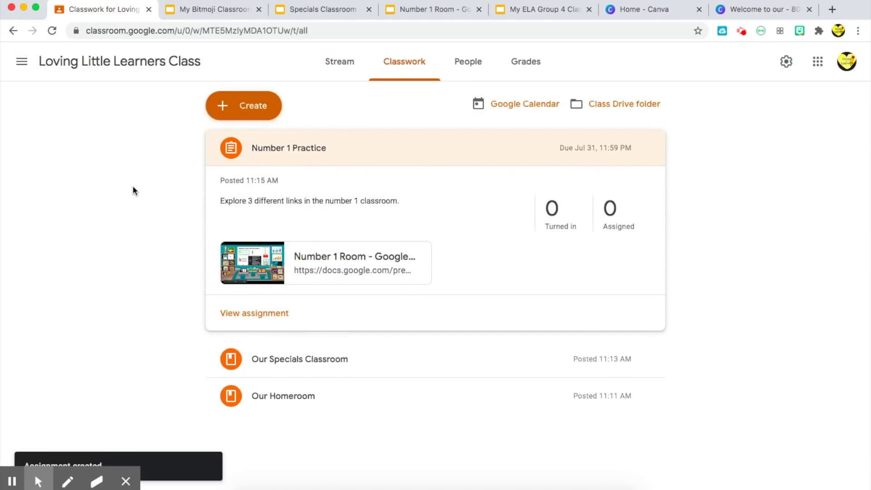
In the My ELA Group 4 Classroom presentation, inspect the links behind the alphabet and composition notebook clipboards
{"action": "left_click", "coordinate": [552, 9]}
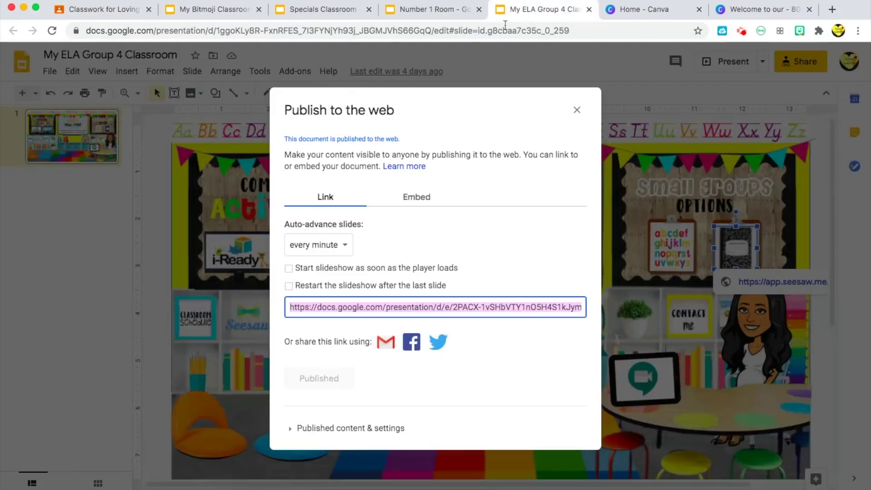
{"action": "left_click", "coordinate": [576, 111]}
{"action": "left_click", "coordinate": [160, 179]}
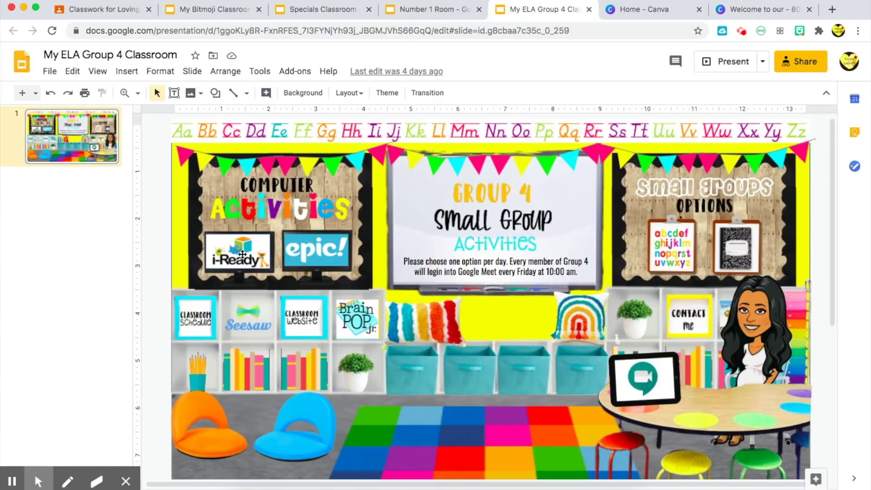
{"action": "left_click", "coordinate": [670, 246]}
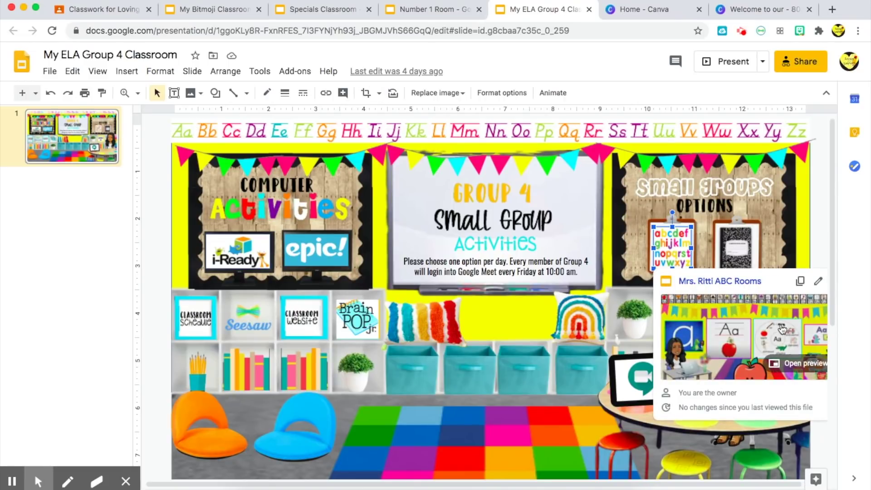
{"action": "left_click", "coordinate": [742, 242]}
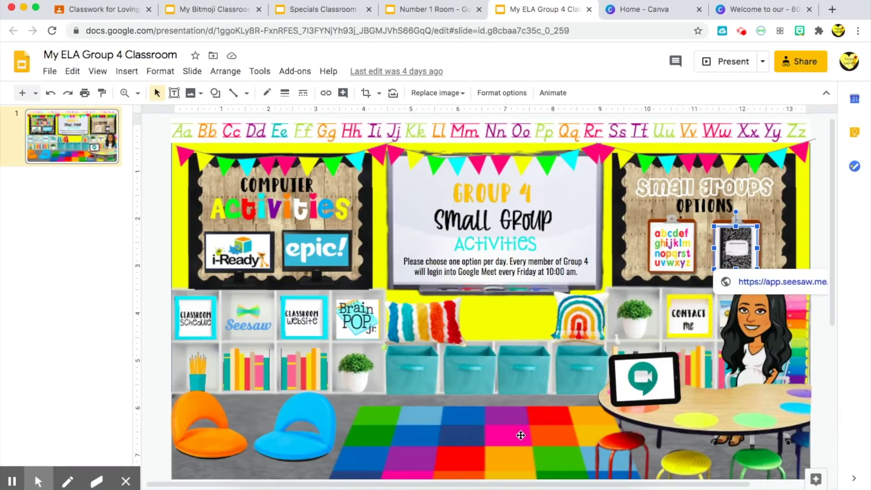
Copy the published web link of the My ELA Group 4 Classroom presentation
{"action": "left_click", "coordinate": [50, 75]}
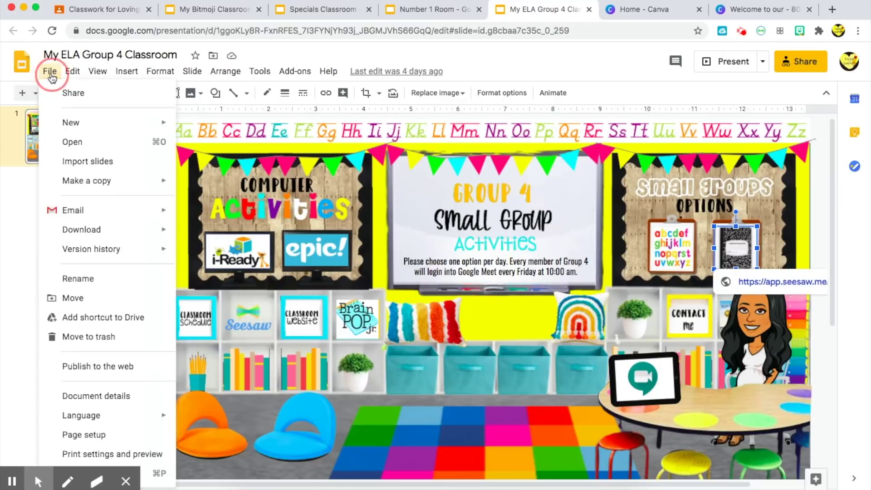
{"action": "left_click", "coordinate": [96, 368]}
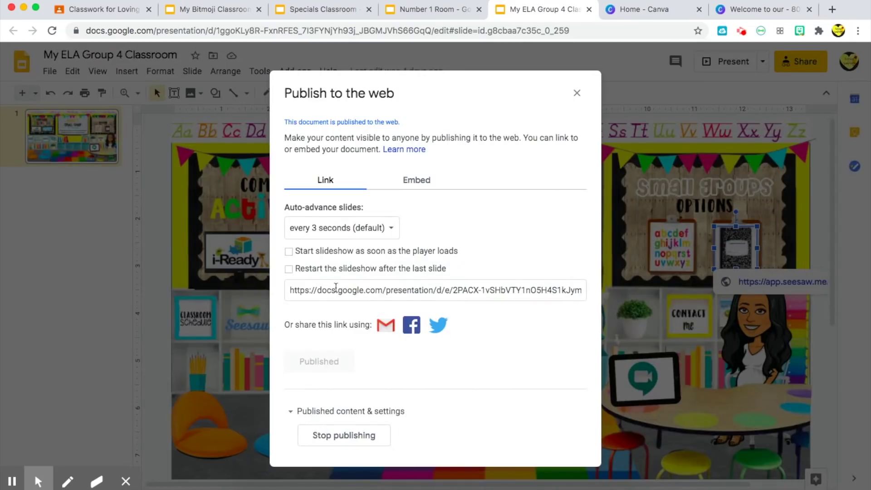
{"action": "left_click", "coordinate": [336, 287]}
Back in Google Classroom, create a new assignment titled "Yellow Groups Small Group Practice Room"
{"action": "left_click", "coordinate": [120, 8]}
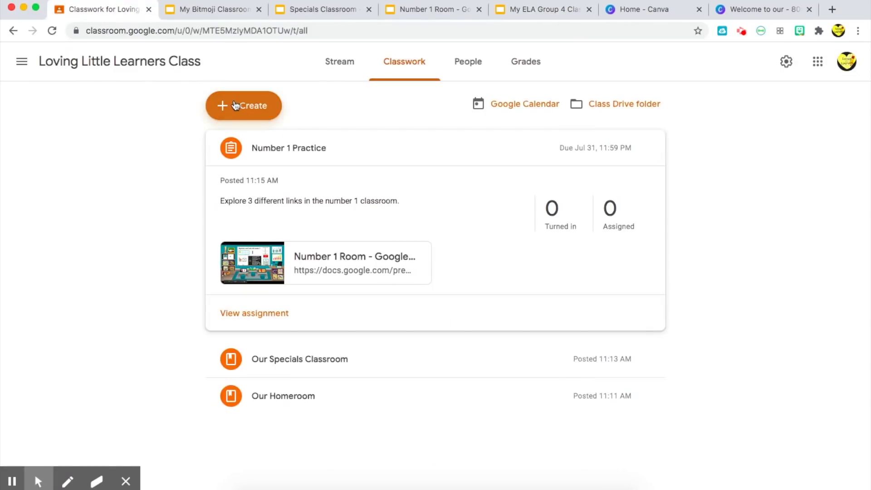
{"action": "left_click", "coordinate": [234, 105]}
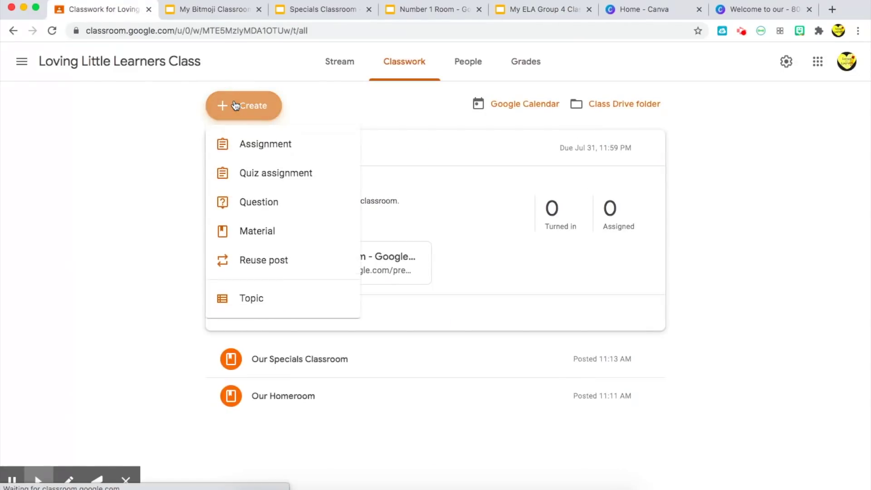
{"action": "left_click", "coordinate": [254, 143]}
{"action": "type", "text": "Y"}
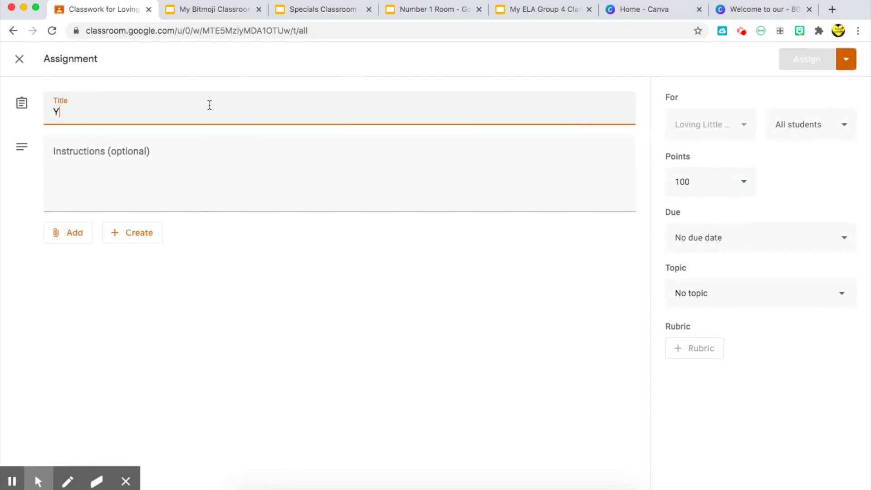
{"action": "type", "text": "ellow Gr"}
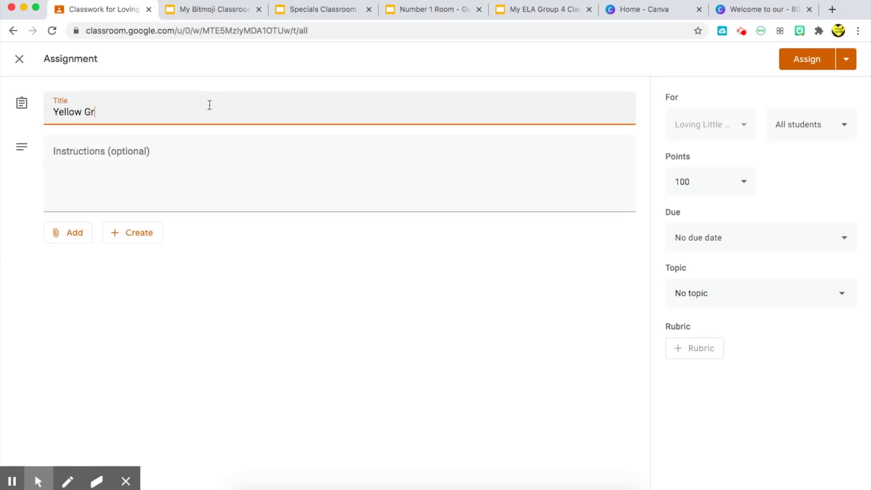
{"action": "type", "text": "oups Small Group Practice Room"}
Write the assignment instructions "Today please practice your journal assignment."
{"action": "left_click", "coordinate": [128, 150]}
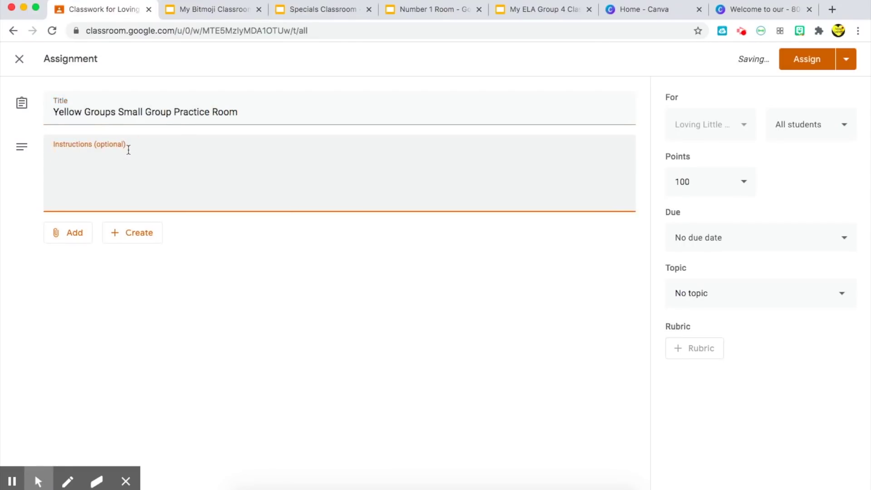
{"action": "type", "text": "Today please place"}
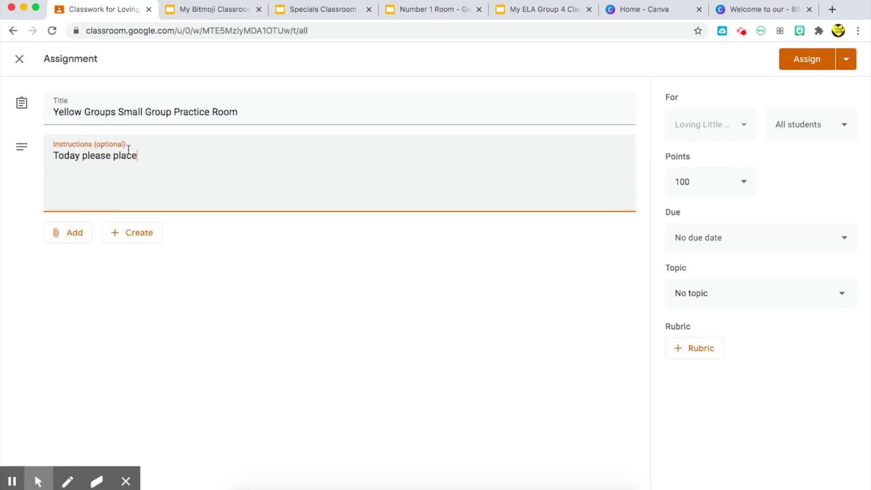
{"action": "key", "text": "BackSpace"}
{"action": "key", "text": "BackSpace"}
{"action": "key", "text": "BackSpace"}
{"action": "key", "text": "BackSpace"}
{"action": "type", "text": "ractice your journal assi"}
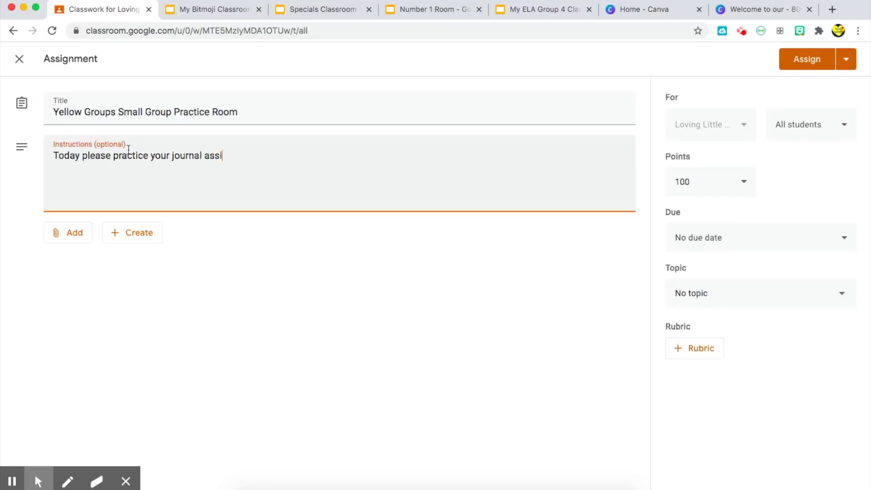
{"action": "type", "text": "gnment."}
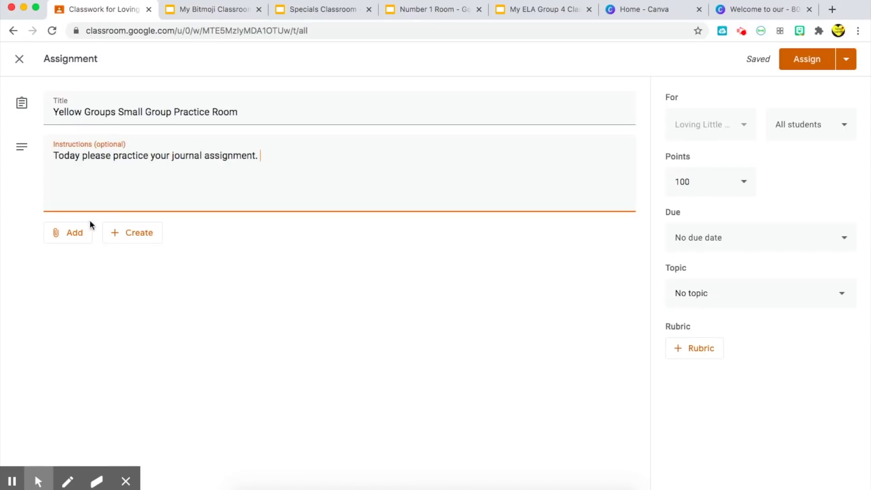
Attach the copied My ELA Group 4 Classroom link to the assignment and assign it to all students
{"action": "left_click", "coordinate": [74, 241]}
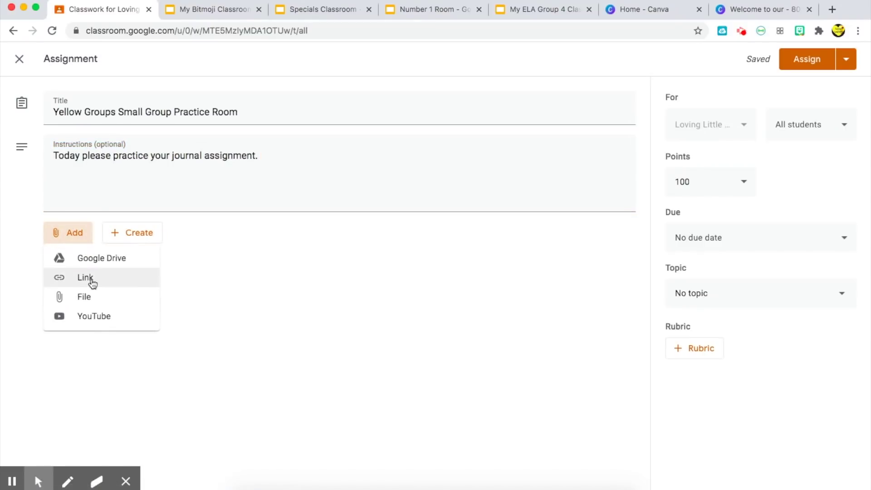
{"action": "left_click", "coordinate": [147, 279]}
{"action": "key", "text": "super+v"}
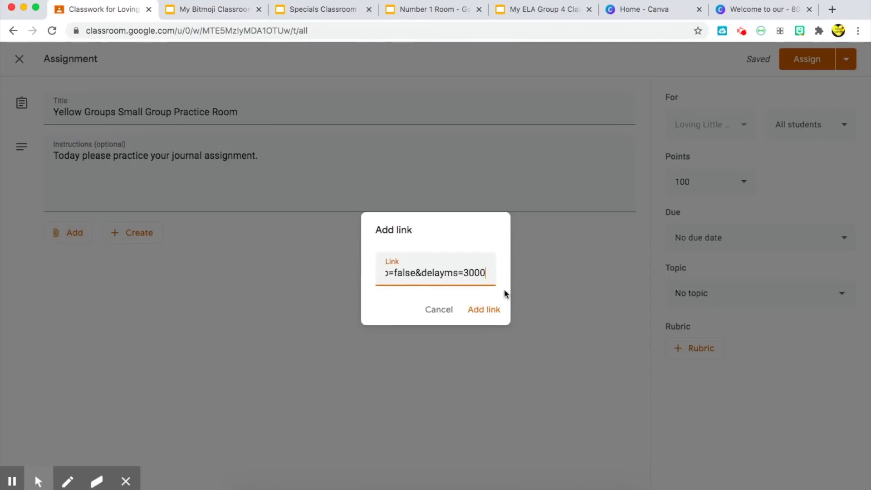
{"action": "left_click", "coordinate": [491, 313]}
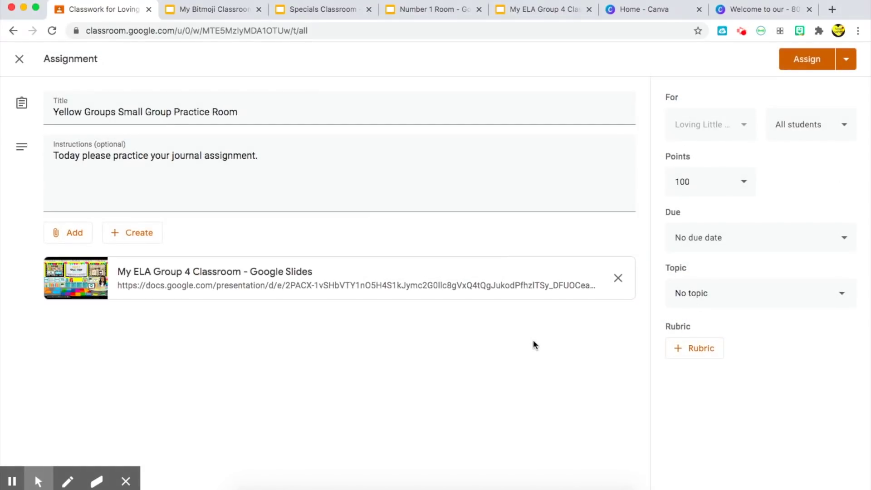
{"action": "left_click", "coordinate": [810, 61]}
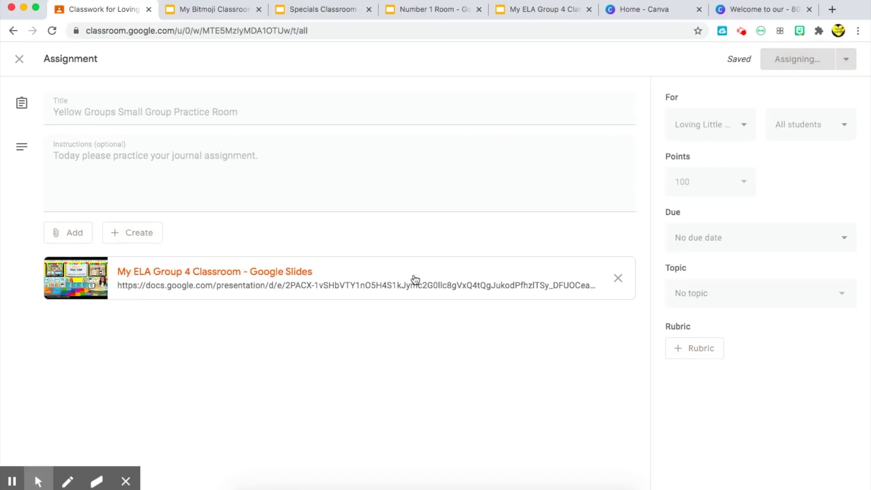
Test the posted Yellow Groups assignment by opening its attached room and the notebook's Seesaw activity, and return to the classwork page
{"action": "left_click", "coordinate": [294, 149]}
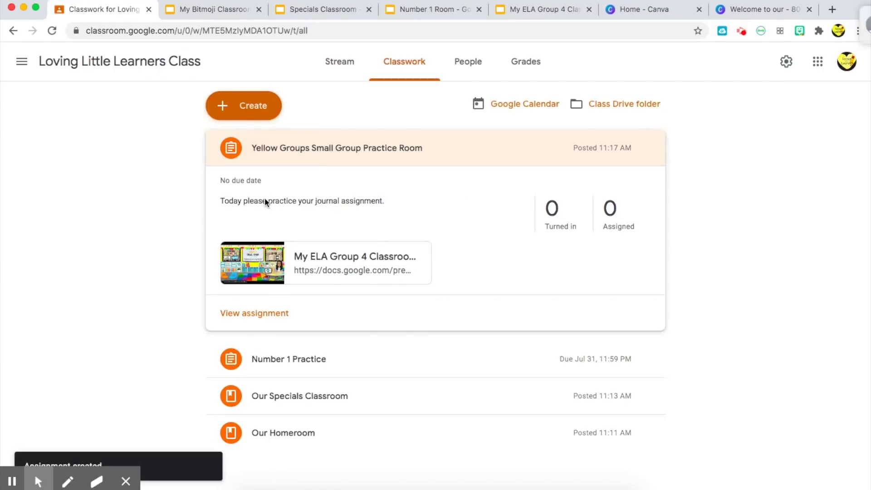
{"action": "left_click", "coordinate": [249, 268]}
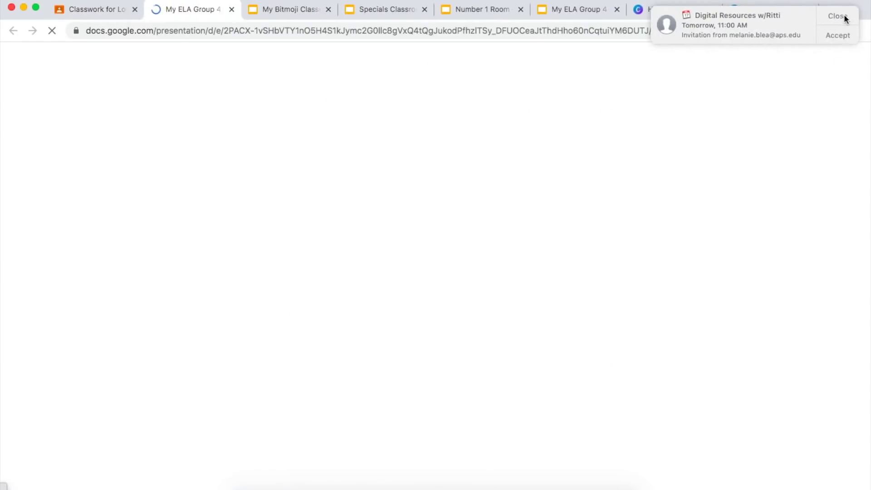
{"action": "left_click", "coordinate": [845, 18]}
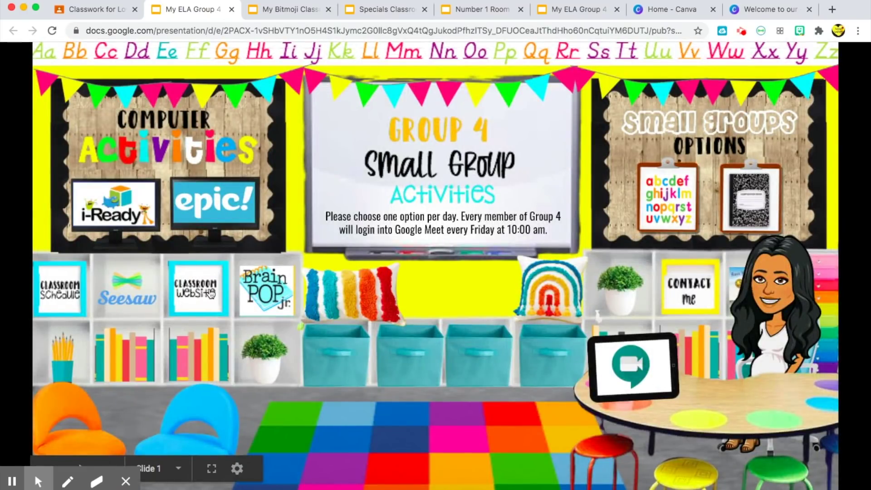
{"action": "left_click", "coordinate": [762, 202]}
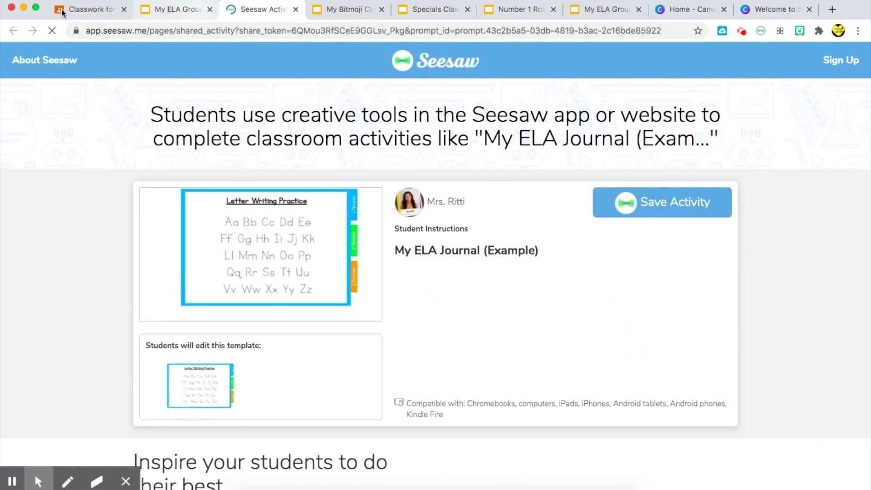
{"action": "key", "text": "super+w"}
{"action": "left_click", "coordinate": [78, 10]}
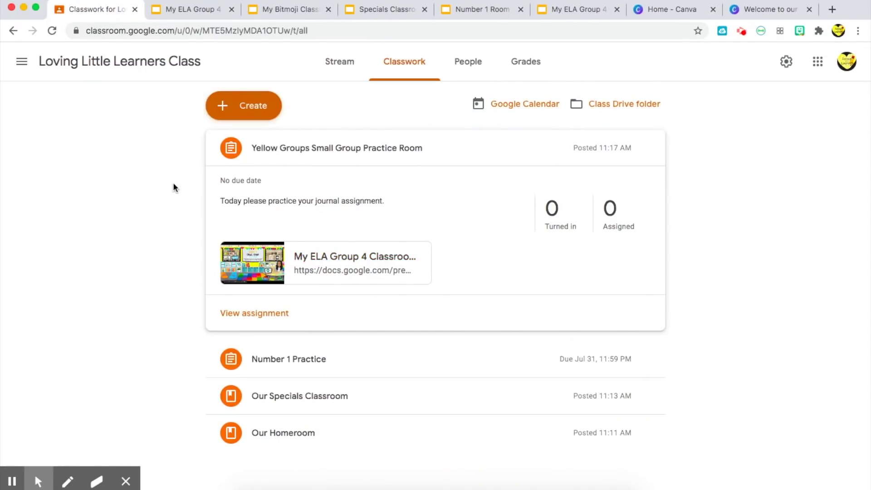
Start a quiz assignment and check which types of files can be created for it
{"action": "left_click", "coordinate": [248, 113]}
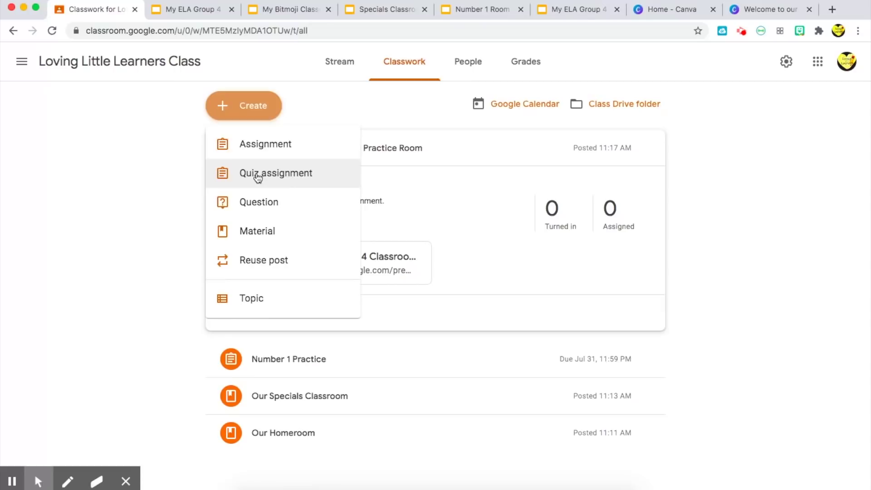
{"action": "left_click", "coordinate": [324, 181]}
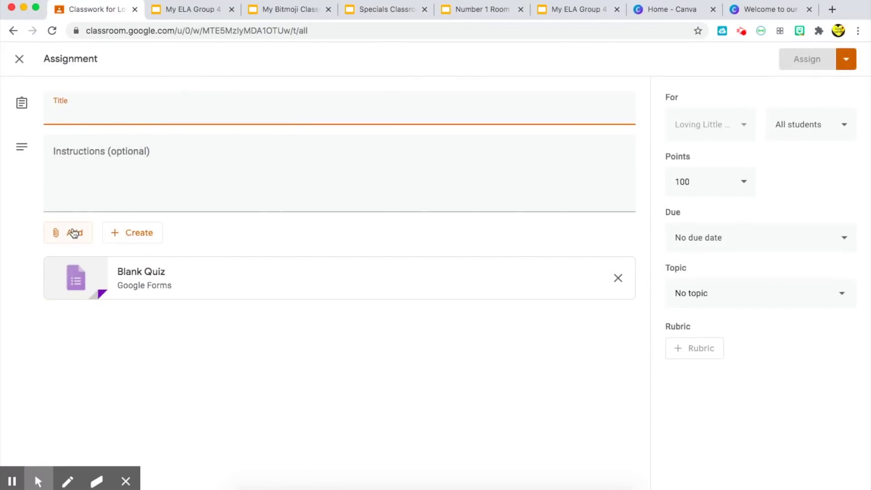
{"action": "left_click", "coordinate": [141, 235]}
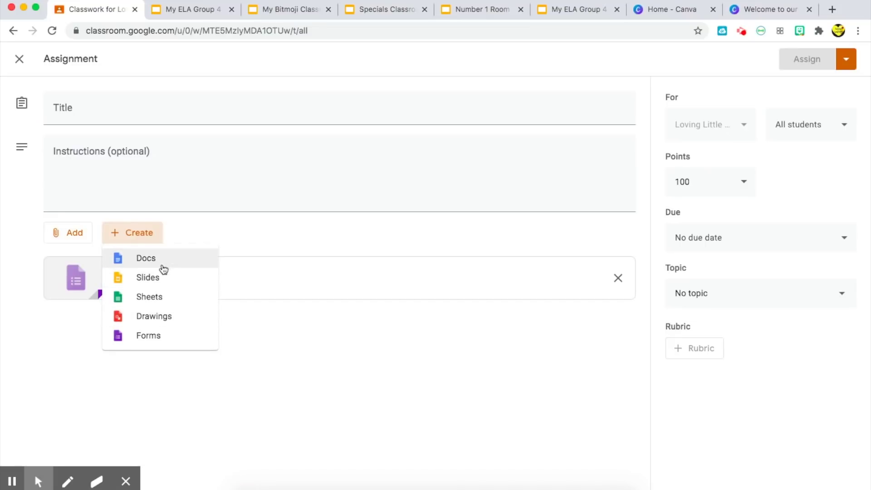
Browse the stickers in the Bitmoji extension and close the untitled quiz assignment
{"action": "left_click", "coordinate": [801, 32]}
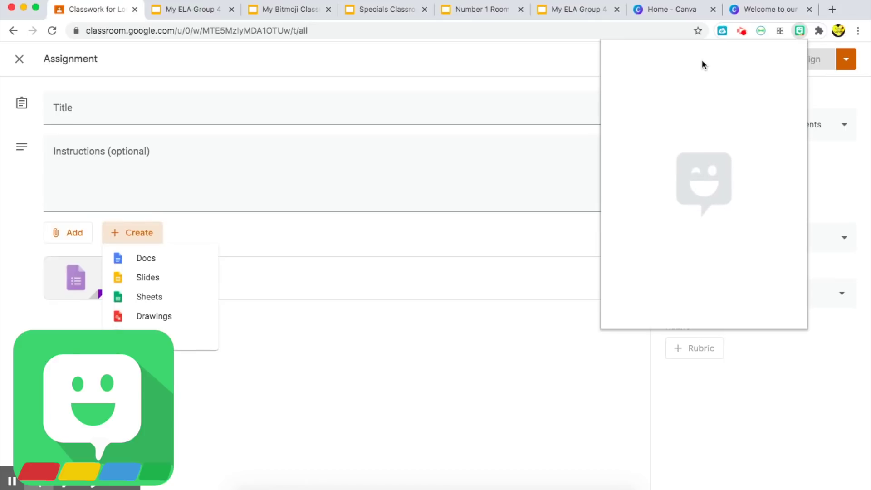
{"action": "scroll", "coordinate": [688, 234], "scroll_direction": "down", "scroll_amount": 15}
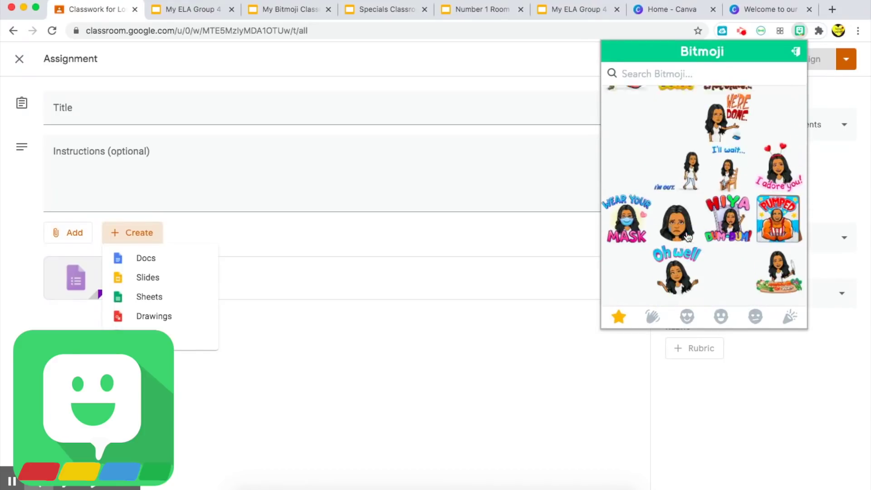
{"action": "scroll", "coordinate": [688, 235], "scroll_direction": "up", "scroll_amount": 20}
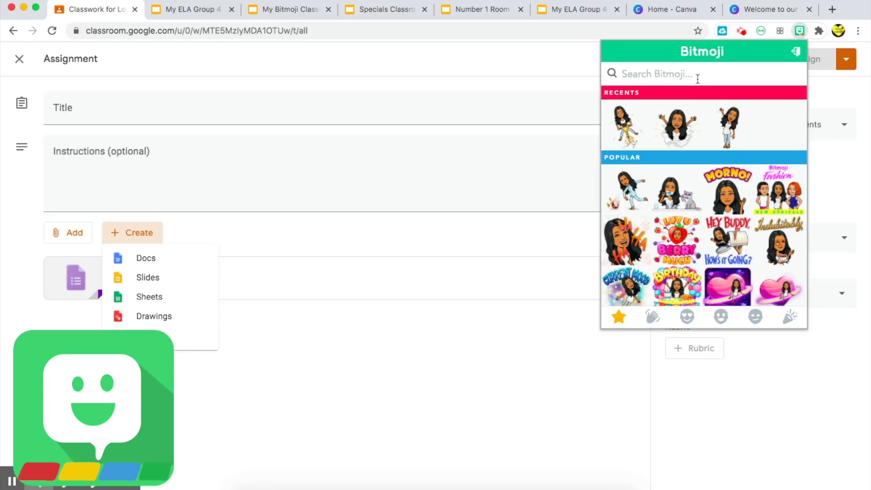
{"action": "left_click", "coordinate": [422, 342]}
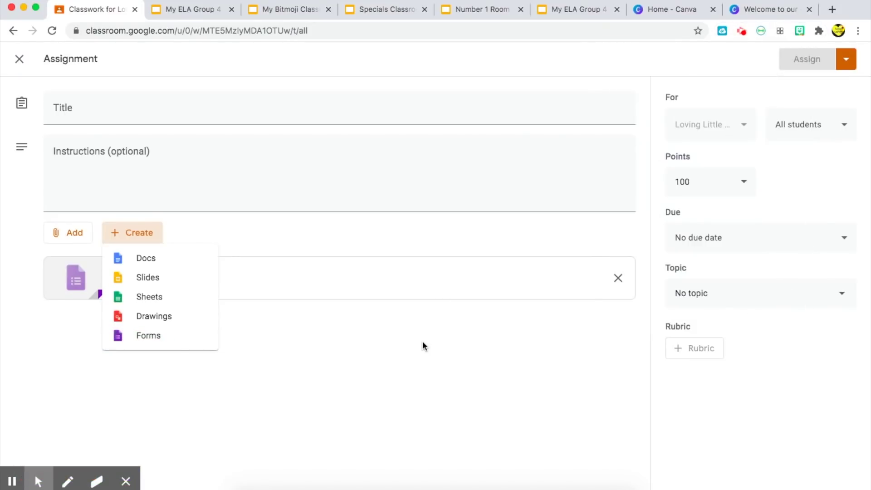
{"action": "left_click", "coordinate": [423, 342]}
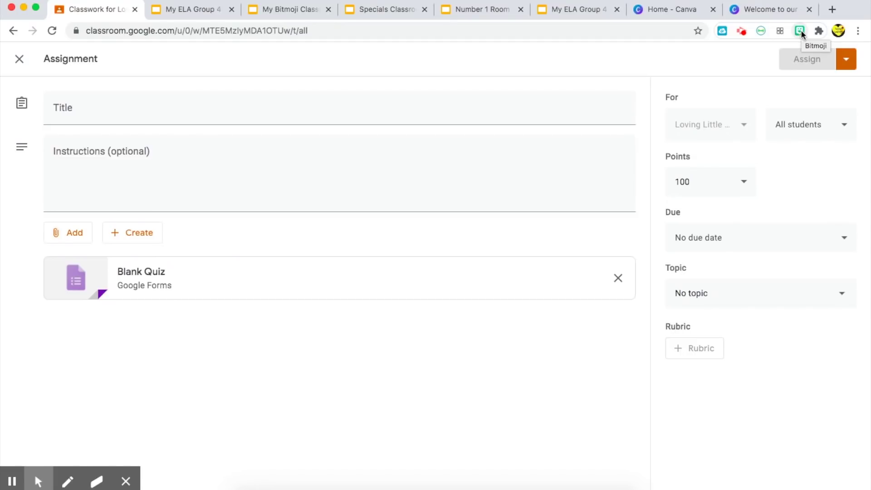
{"action": "left_click", "coordinate": [20, 60]}
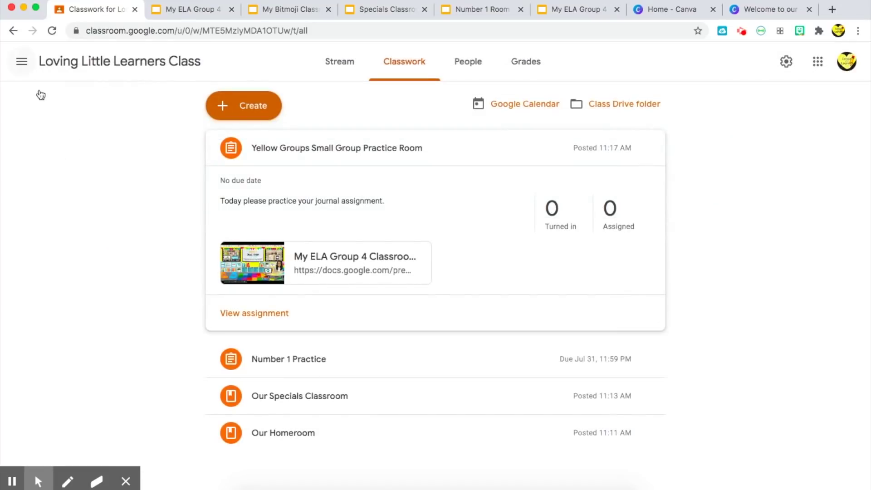
Review the Yellow Groups Small Group Practice Room post's instructions and view the class stream
{"action": "left_click", "coordinate": [293, 148]}
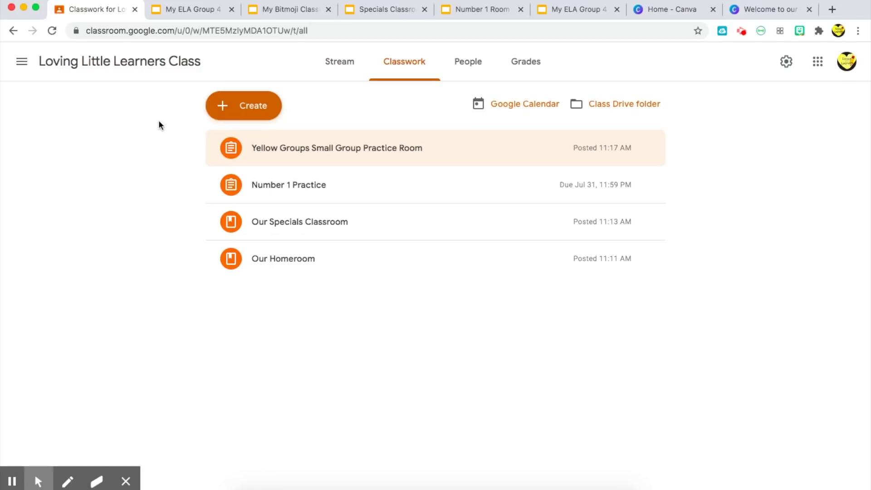
{"action": "left_click", "coordinate": [272, 160]}
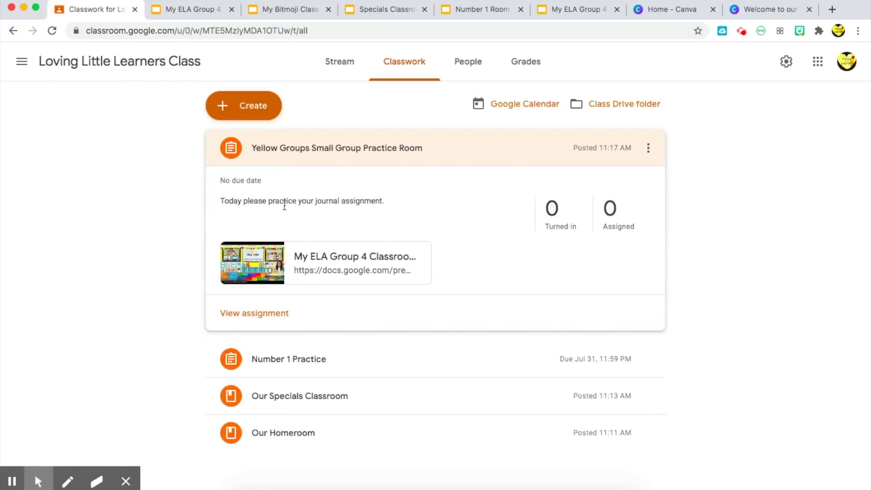
{"action": "double_click", "coordinate": [294, 200]}
{"action": "left_click", "coordinate": [293, 200]}
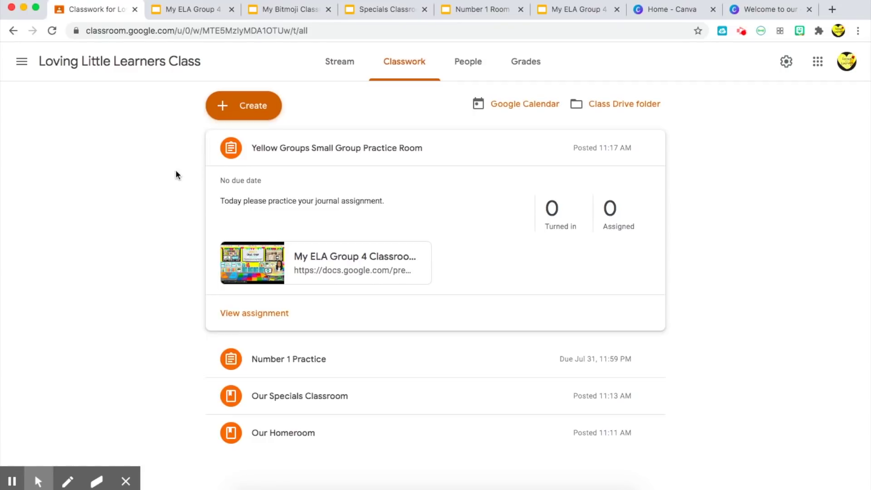
{"action": "left_click", "coordinate": [349, 72]}
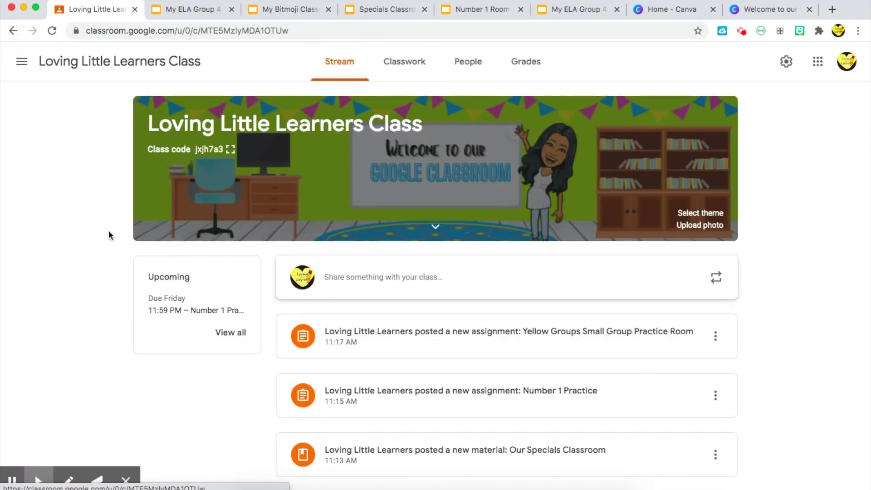